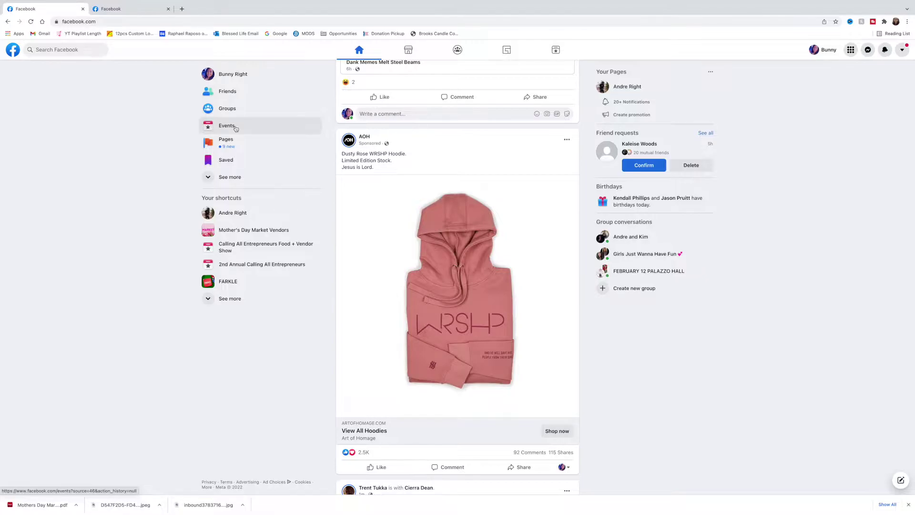
# - Open the Gretna High School SPRING Craft Fair card from the Going events in Your Events
pyautogui.click(227, 126)
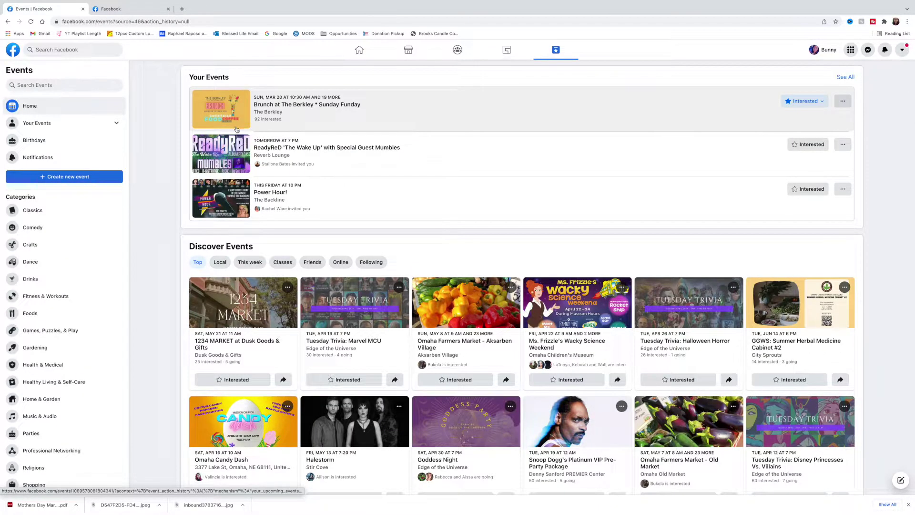
pyautogui.click(75, 128)
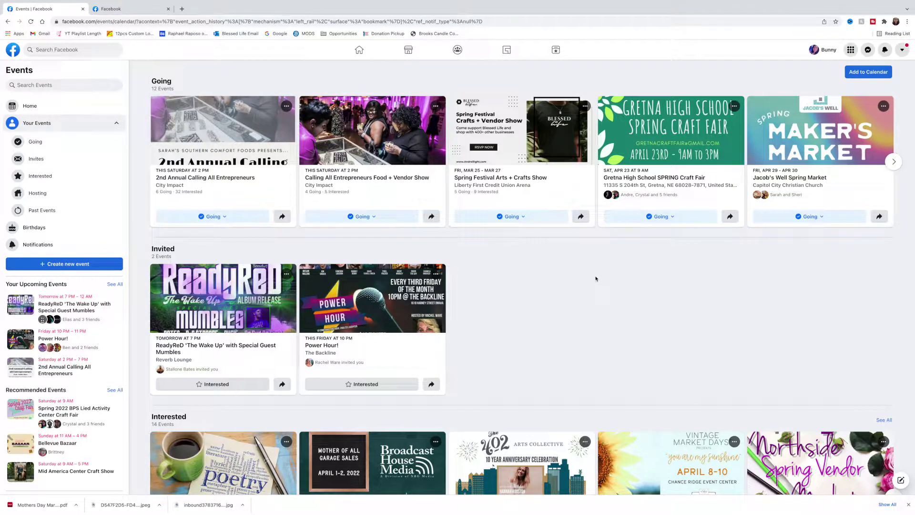
pyautogui.click(894, 162)
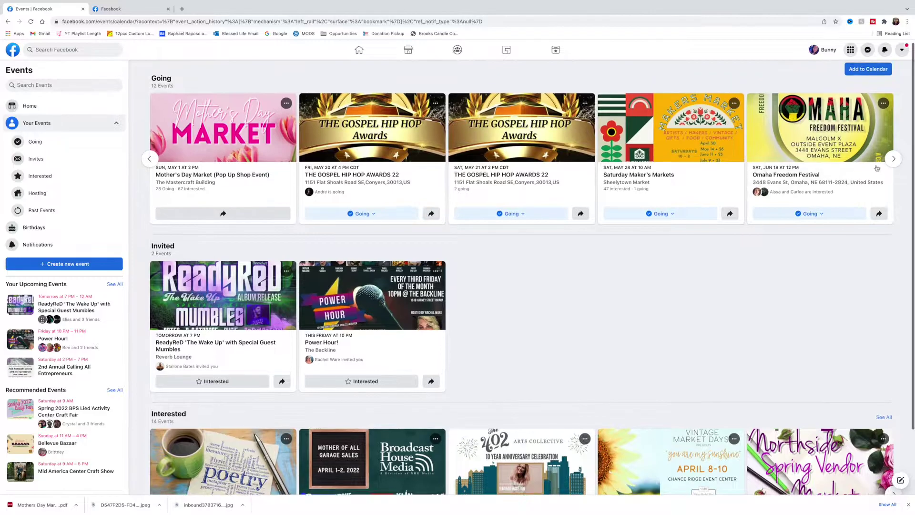
pyautogui.click(151, 161)
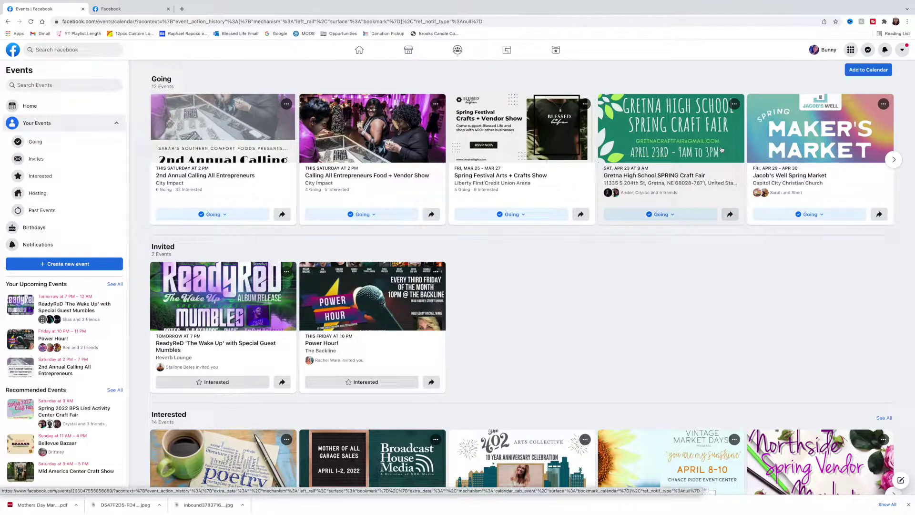
pyautogui.click(721, 150)
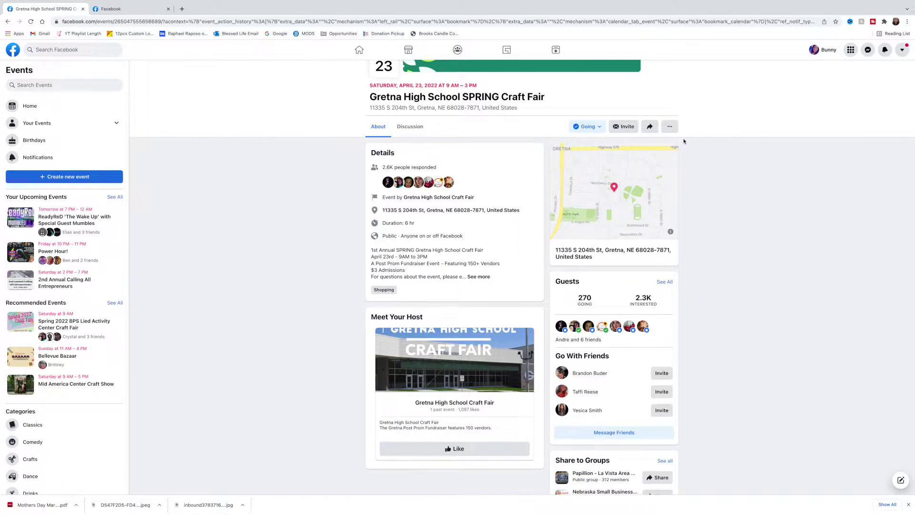
# - Try Select all and Select Next 500 in the Invite dialog, cancel, and reopen it empty
pyautogui.click(618, 132)
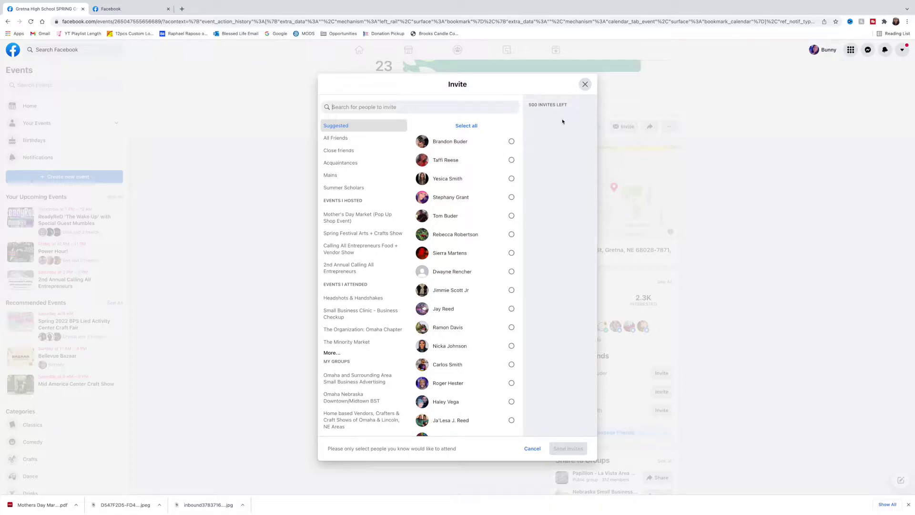
pyautogui.click(474, 126)
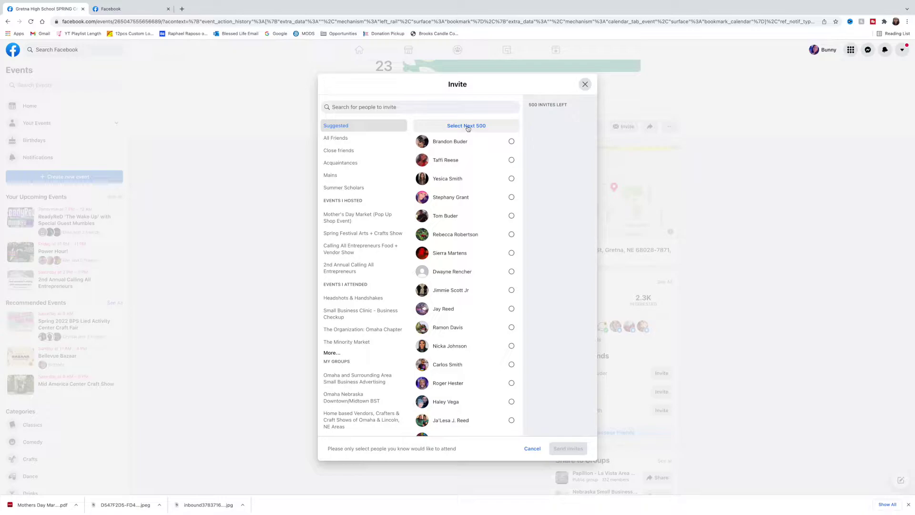
pyautogui.click(468, 128)
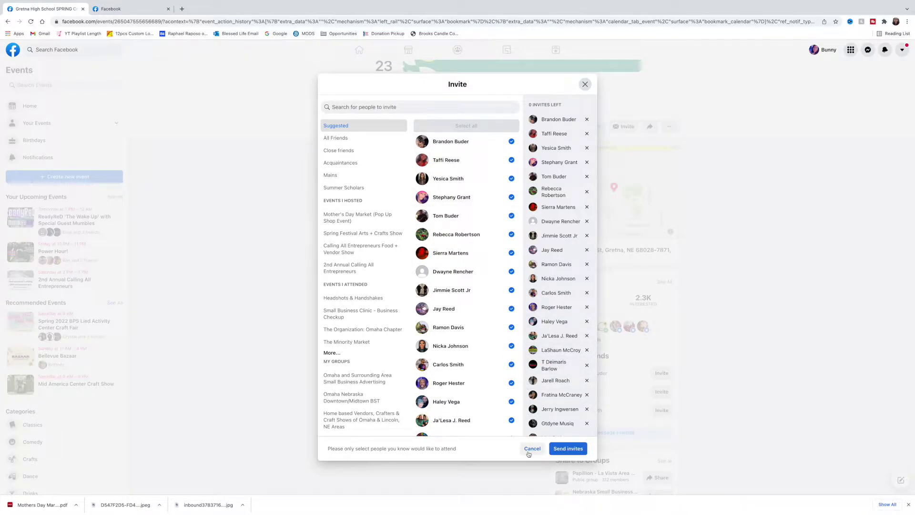
pyautogui.scroll(-3, 571, 258)
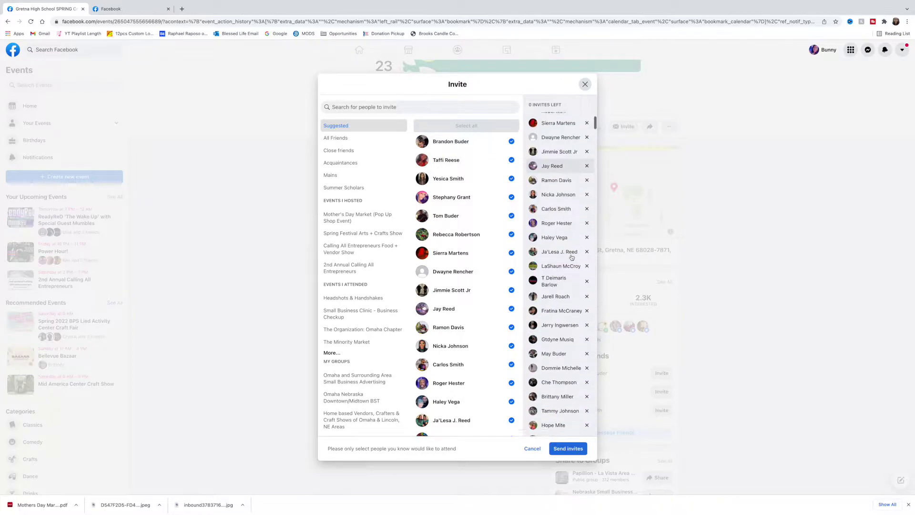
pyautogui.scroll(-2, 572, 258)
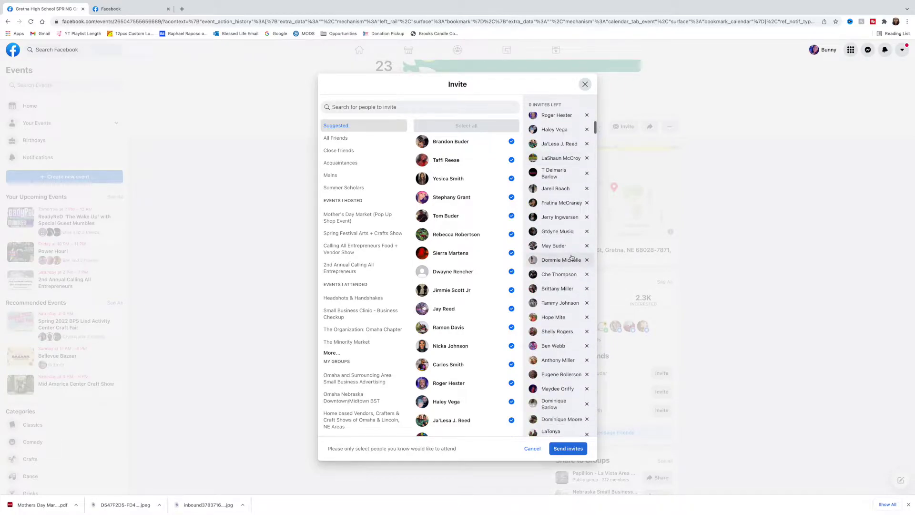
pyautogui.click(542, 453)
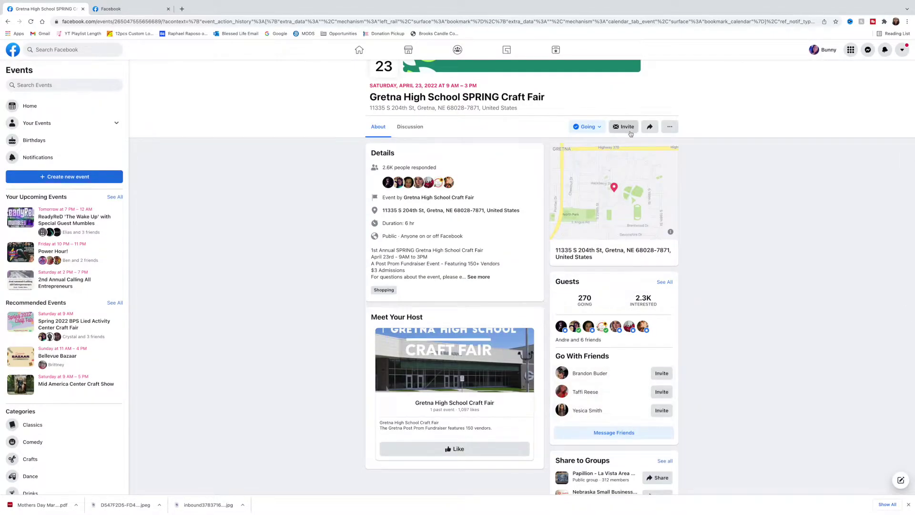
pyautogui.click(630, 130)
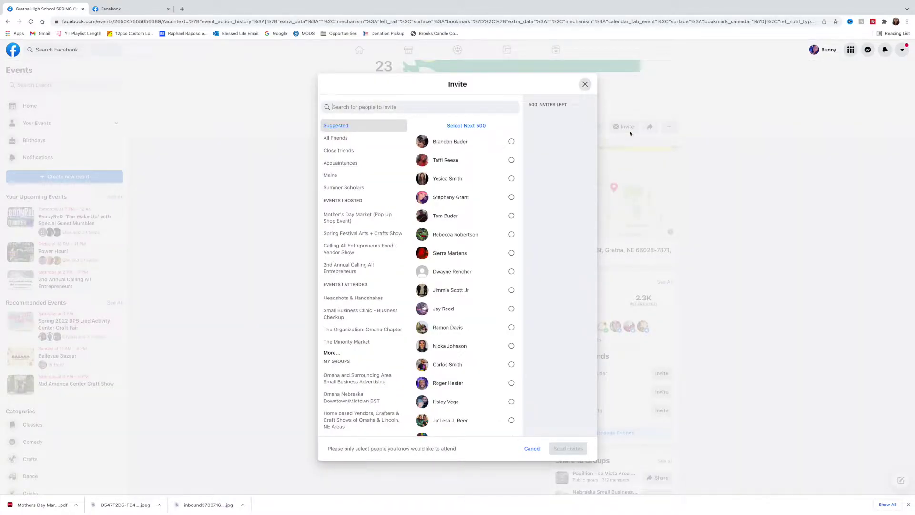
# - Tick the first six suggested friends in the Invite dialog
pyautogui.scroll(-2, 460, 160)
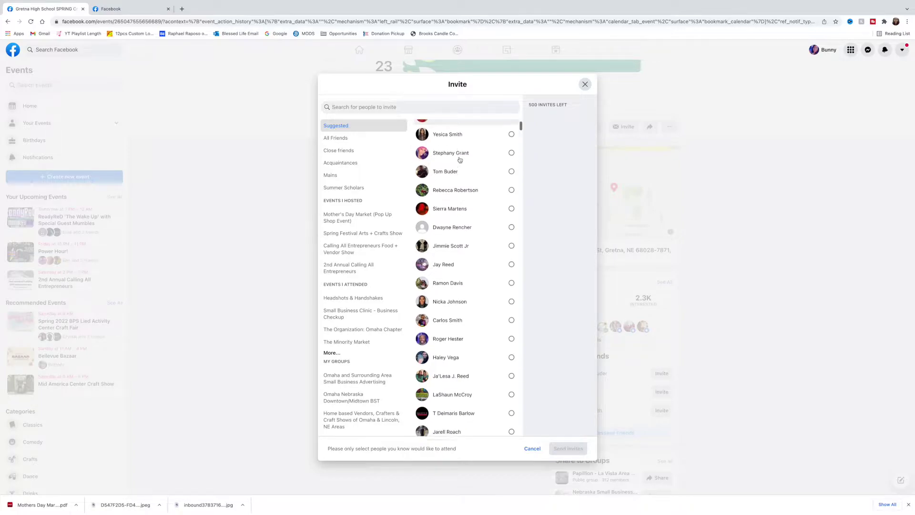
pyautogui.click(460, 141)
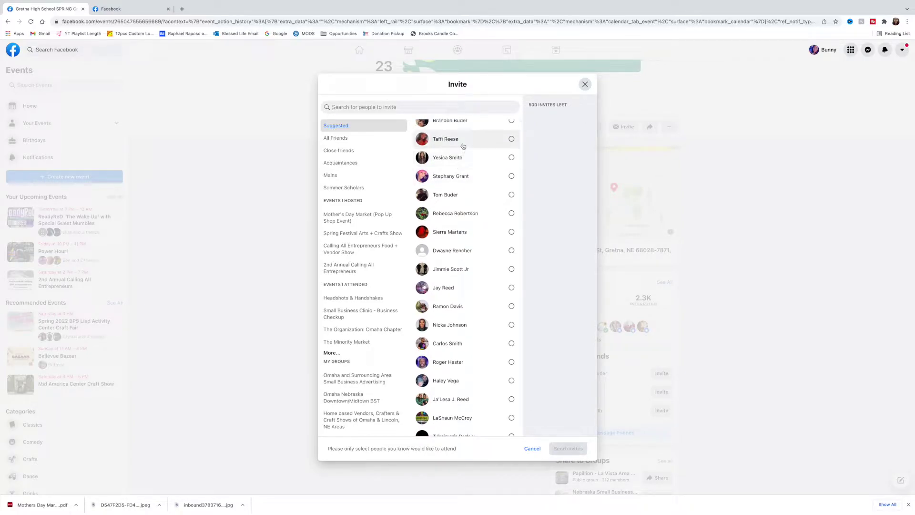
pyautogui.click(458, 162)
pyautogui.scroll(-1, 458, 164)
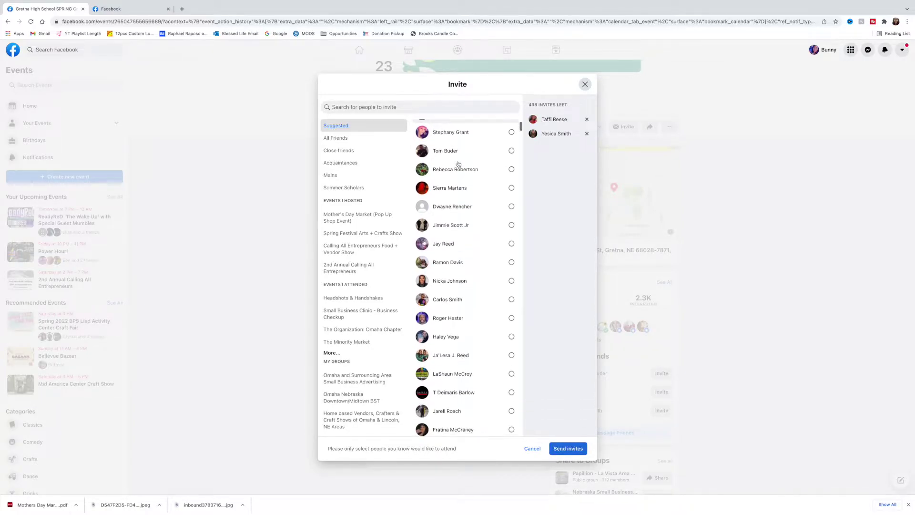
pyautogui.click(461, 172)
pyautogui.scroll(-3, 461, 177)
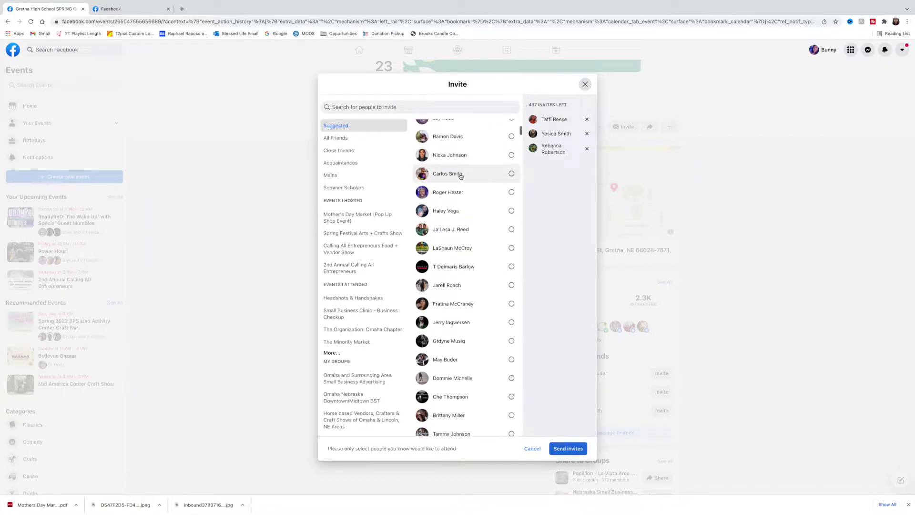
pyautogui.click(459, 157)
pyautogui.click(457, 181)
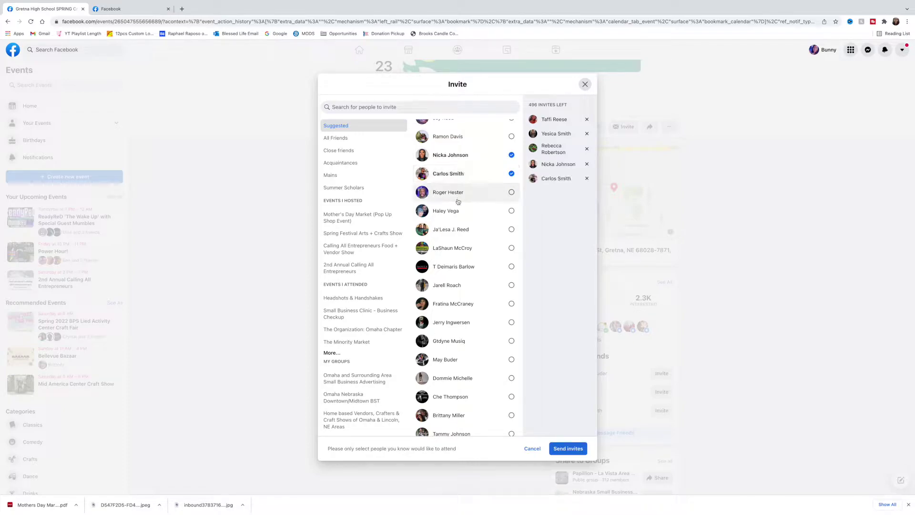
pyautogui.click(457, 208)
# - Tick two more suggested friends, leaving 492 invites, and show the Calling All Entrepreneurs guests
pyautogui.scroll(-1, 458, 208)
pyautogui.scroll(-3, 458, 208)
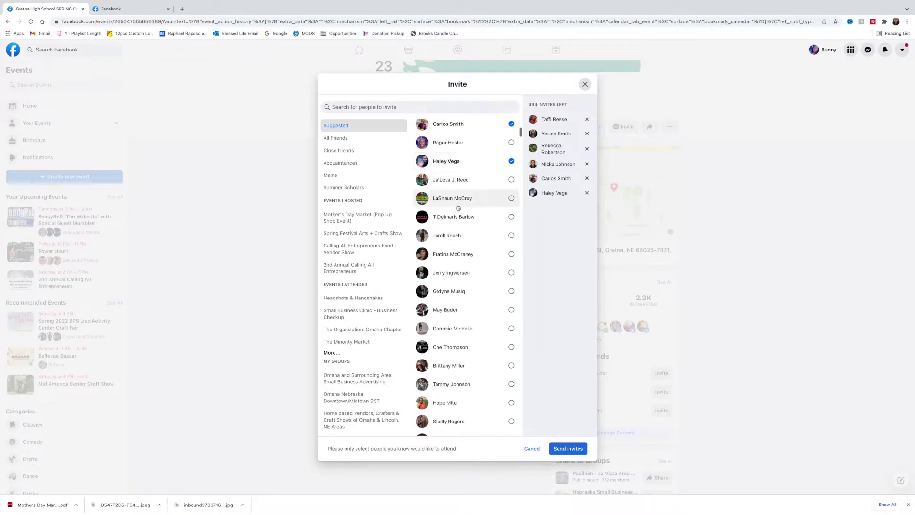
pyautogui.scroll(-3, 458, 208)
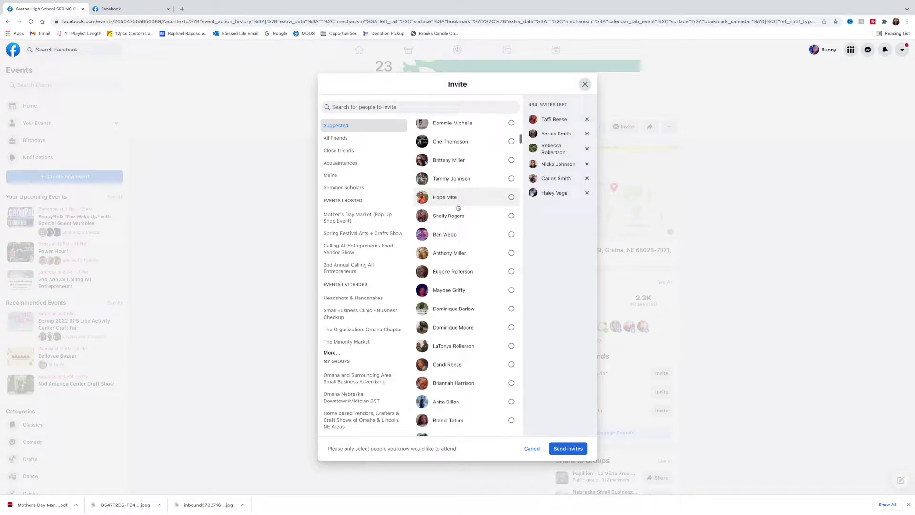
pyautogui.click(457, 200)
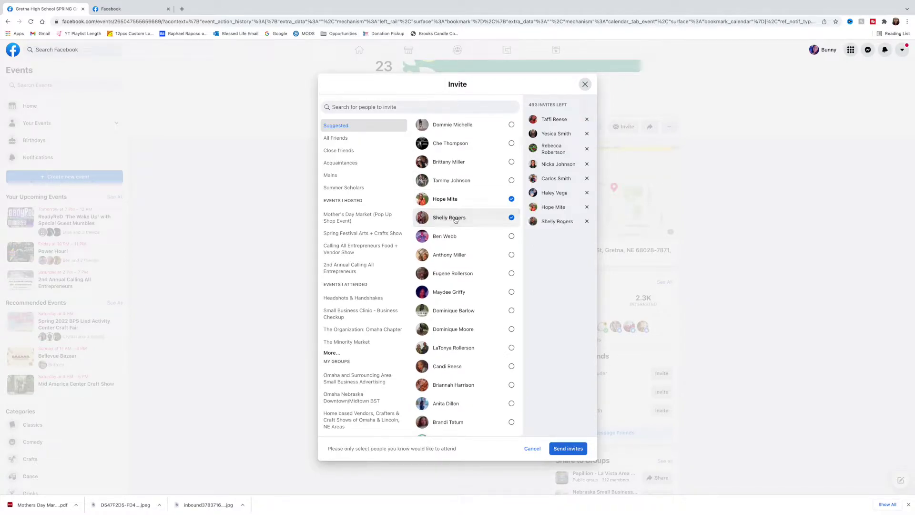
pyautogui.click(455, 219)
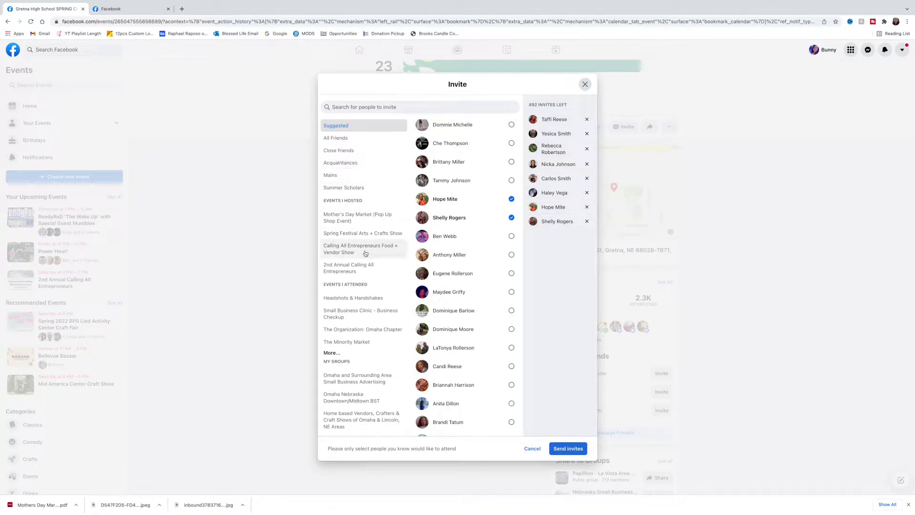
pyautogui.click(354, 252)
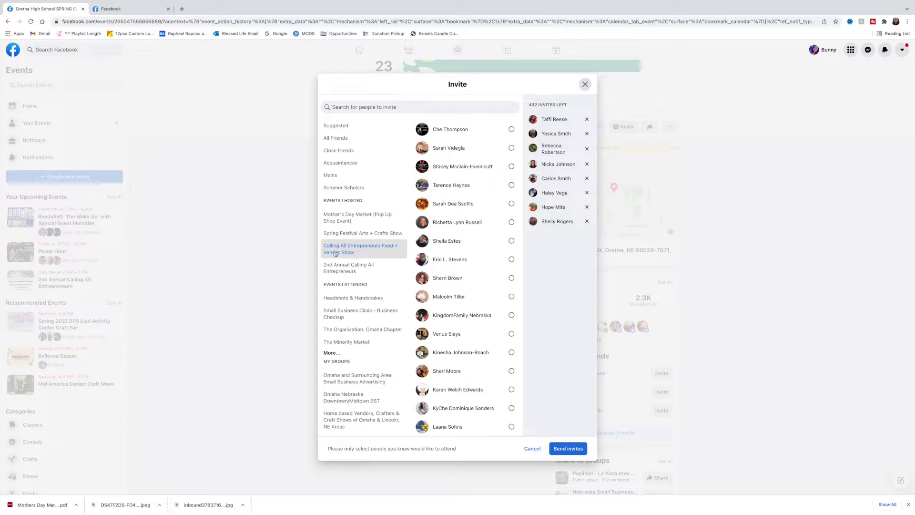
# - Add five Calling All Entrepreneurs guests, leaving 487 invites, then list the Omaha group's friends
pyautogui.click(457, 136)
pyautogui.click(455, 149)
pyautogui.click(453, 168)
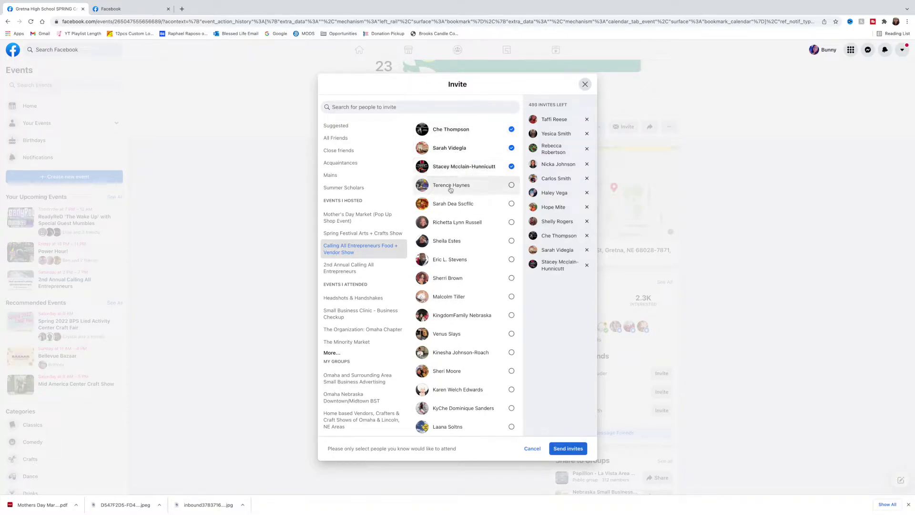
pyautogui.click(451, 187)
pyautogui.click(447, 205)
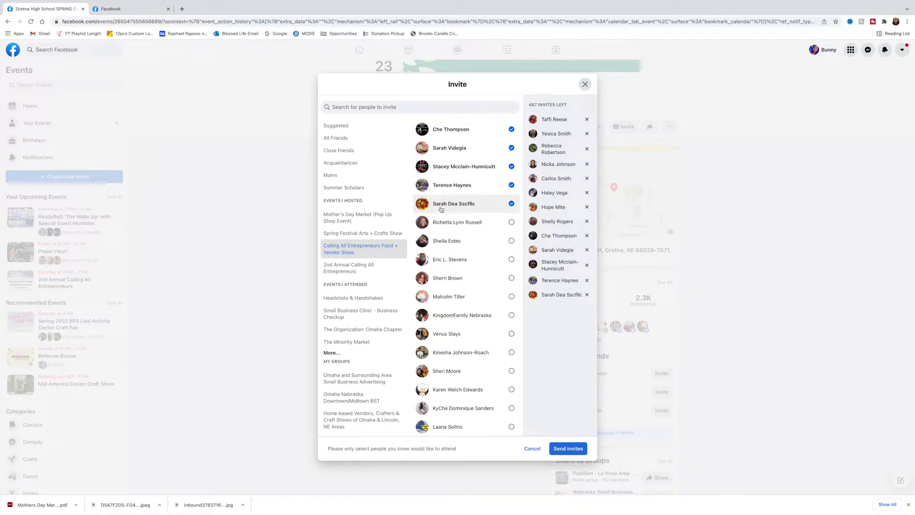
pyautogui.click(340, 379)
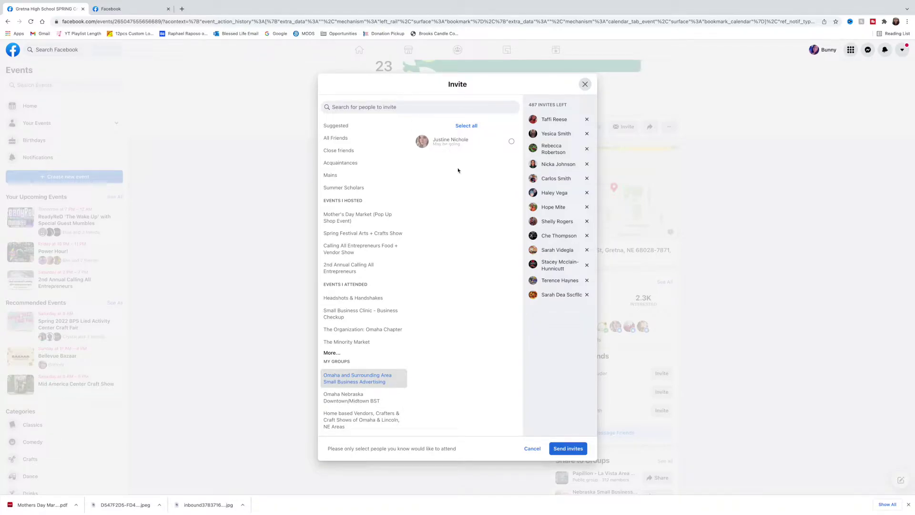
# - Tick the four friends from Home based Vendors, Crafters & Craft Shows, leaving 483 invites
pyautogui.click(363, 398)
pyautogui.scroll(-1, 364, 399)
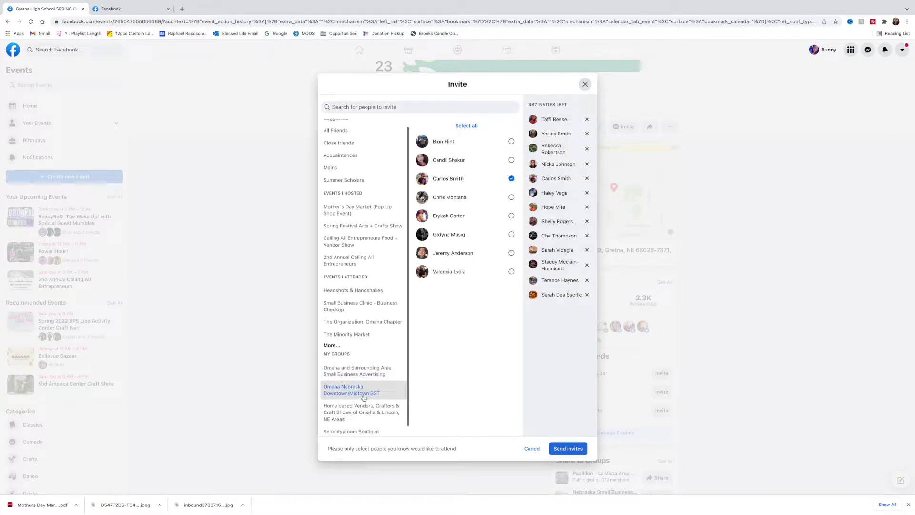
pyautogui.click(364, 398)
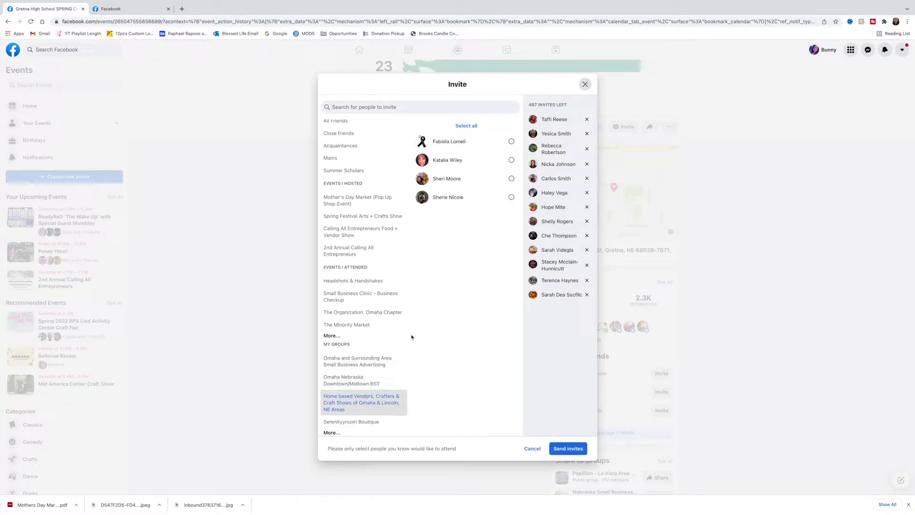
pyautogui.click(443, 143)
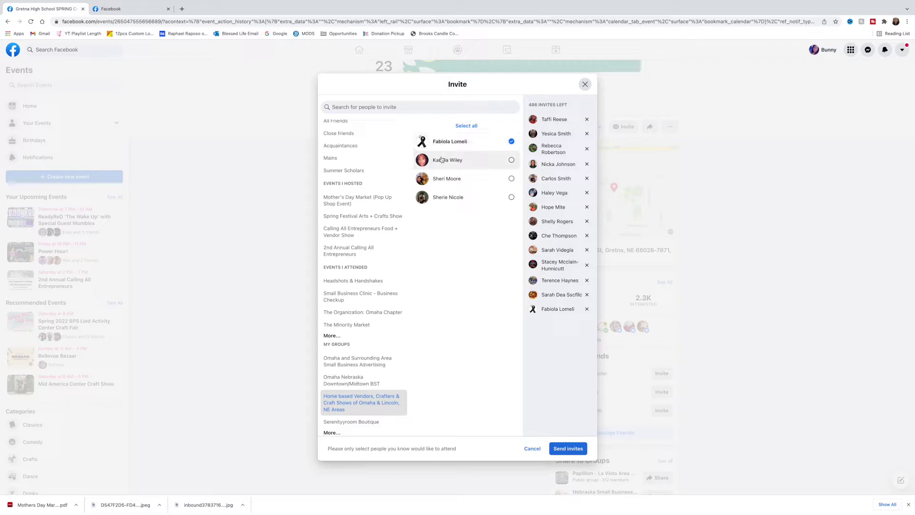
pyautogui.click(443, 160)
pyautogui.click(443, 179)
pyautogui.click(450, 203)
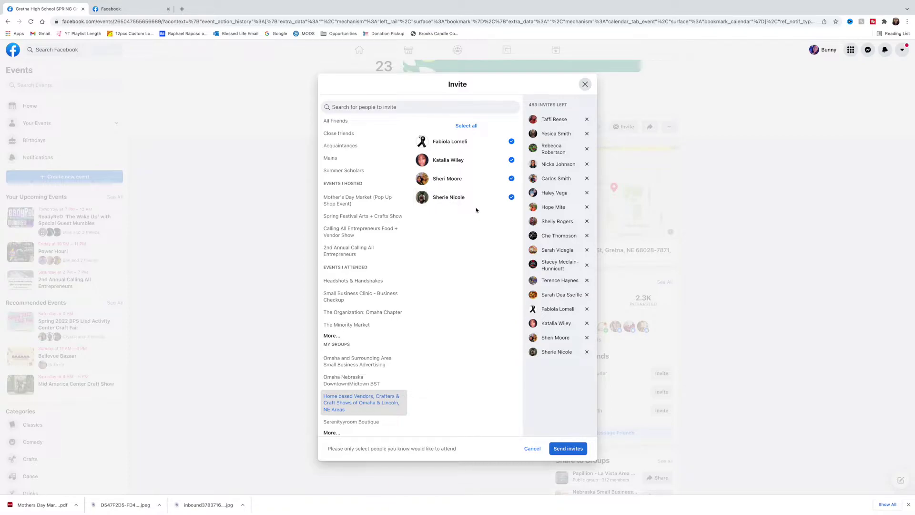
# - Remove three earlier picks from the invite list and send the craft fair invitations
pyautogui.click(587, 236)
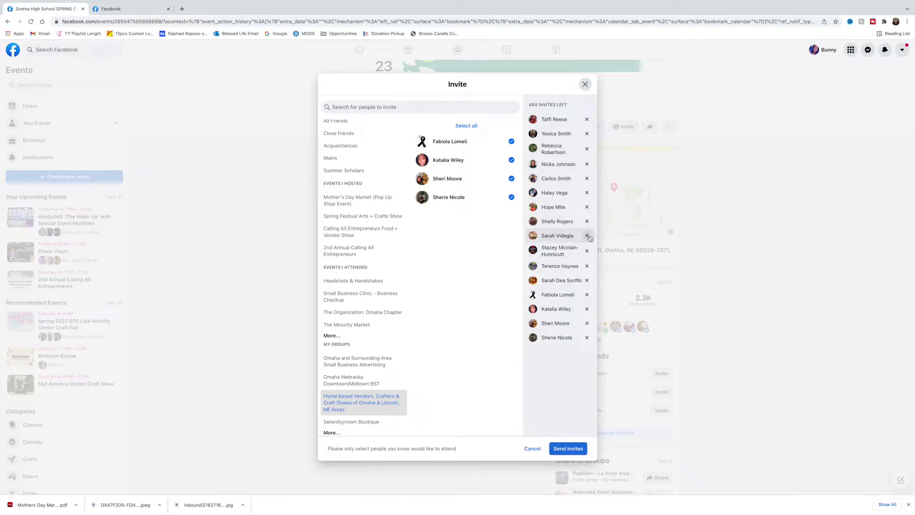
pyautogui.click(587, 178)
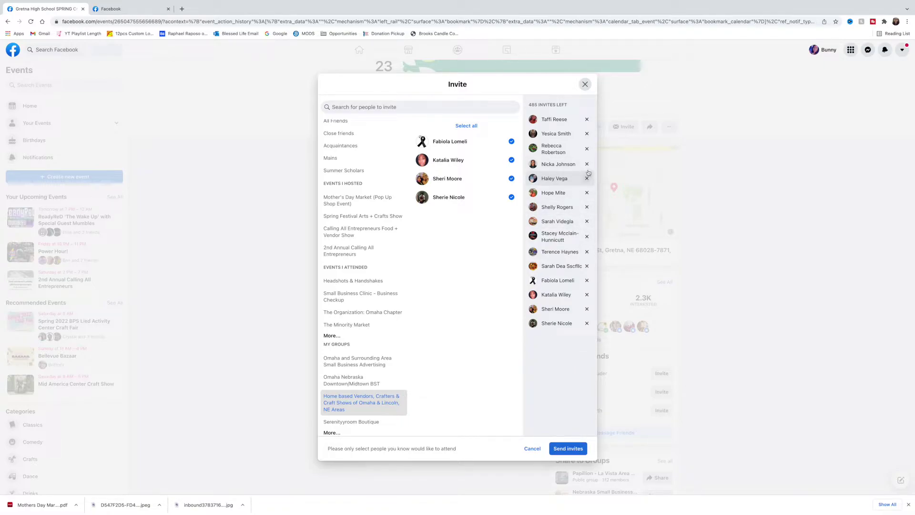
pyautogui.click(586, 164)
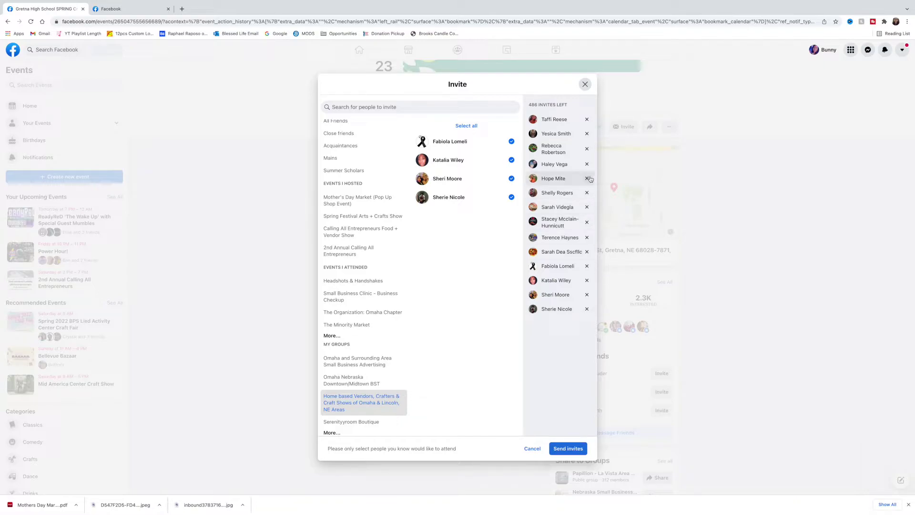
pyautogui.click(568, 450)
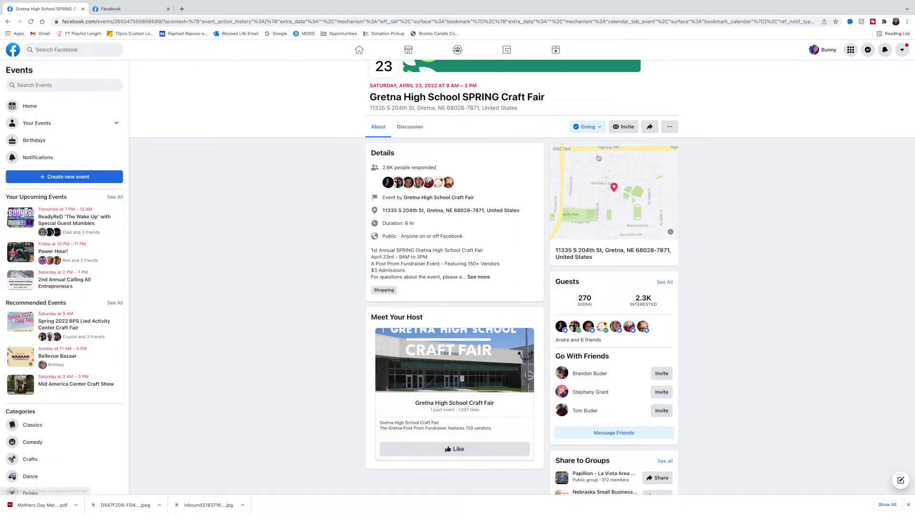
# - Share the event in Messenger with the note "I think you would really enjoy this event!"
pyautogui.click(649, 128)
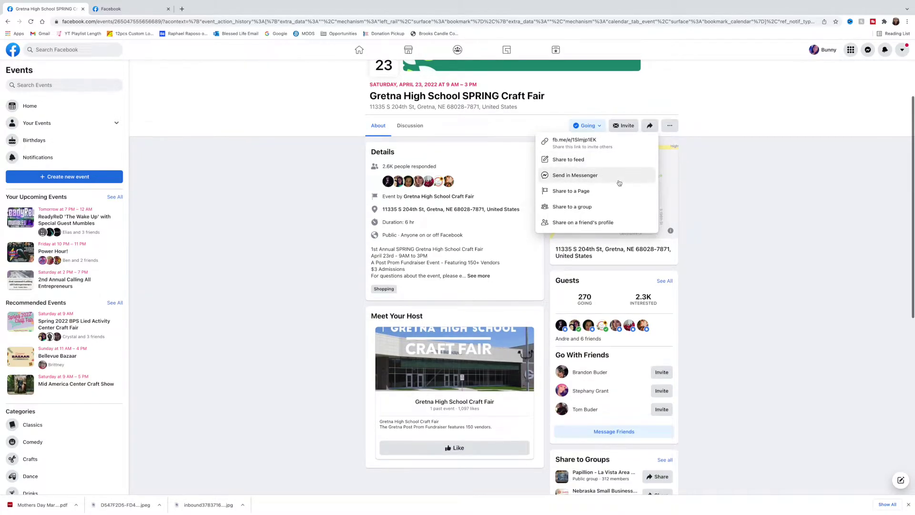
pyautogui.click(619, 183)
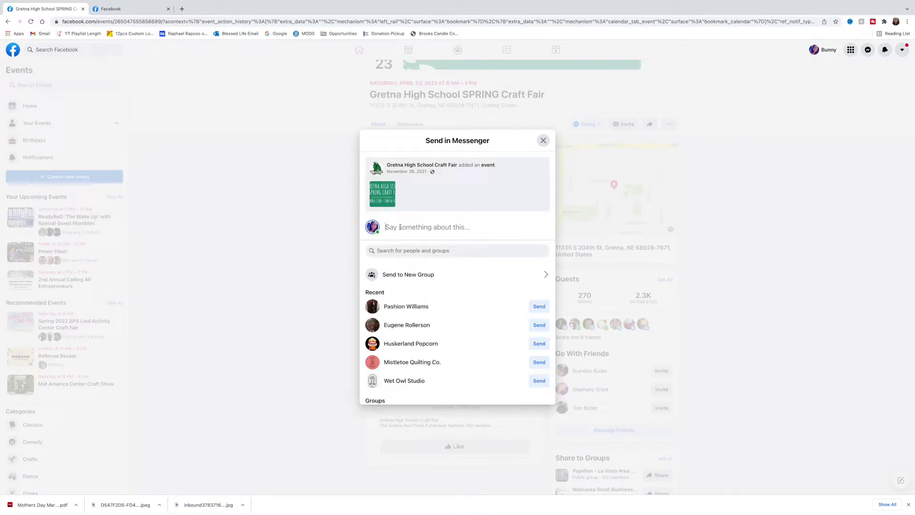
pyautogui.write('I think you would really enjoy ')
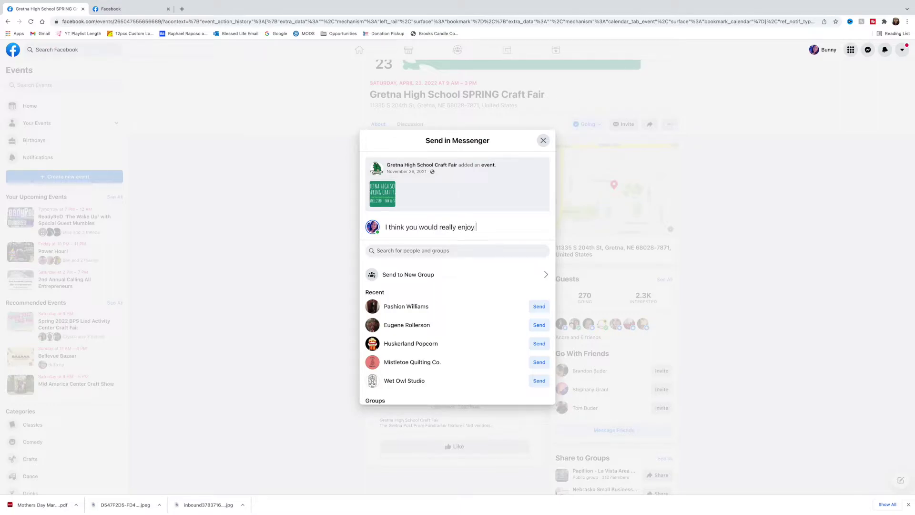
pyautogui.write('this event@')
pyautogui.press('BackSpace')
pyautogui.write('!')
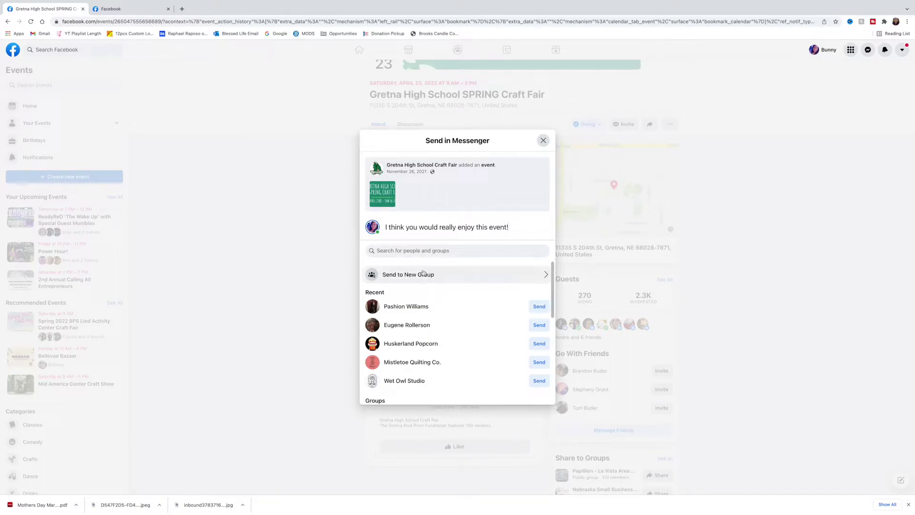
# - Find the friend in the Contacts list, send them the event, and close the Messenger window
pyautogui.click(420, 255)
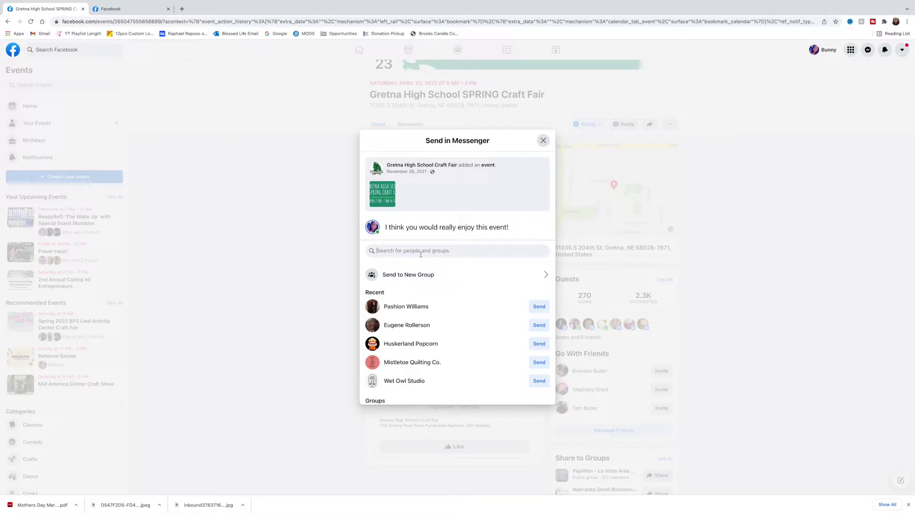
pyautogui.write('rosalind')
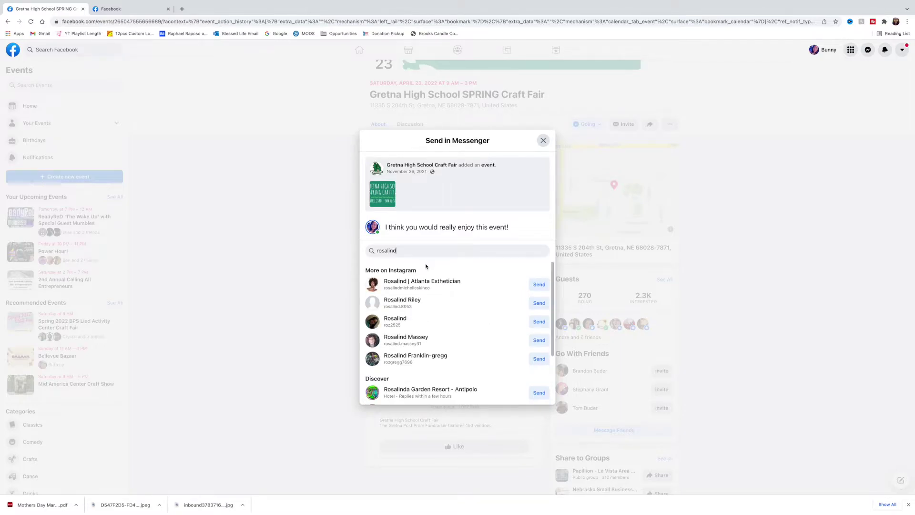
pyautogui.scroll(-2, 431, 286)
pyautogui.scroll(2, 441, 267)
pyautogui.moveTo(442, 250); pyautogui.dragTo(371, 248)
pyautogui.press('BackSpace')
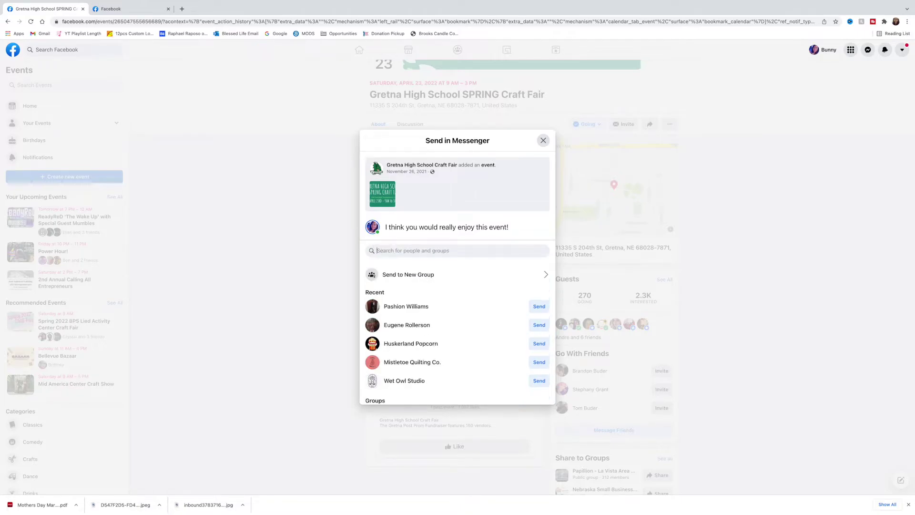
pyautogui.scroll(-2, 413, 307)
pyautogui.scroll(-1, 412, 306)
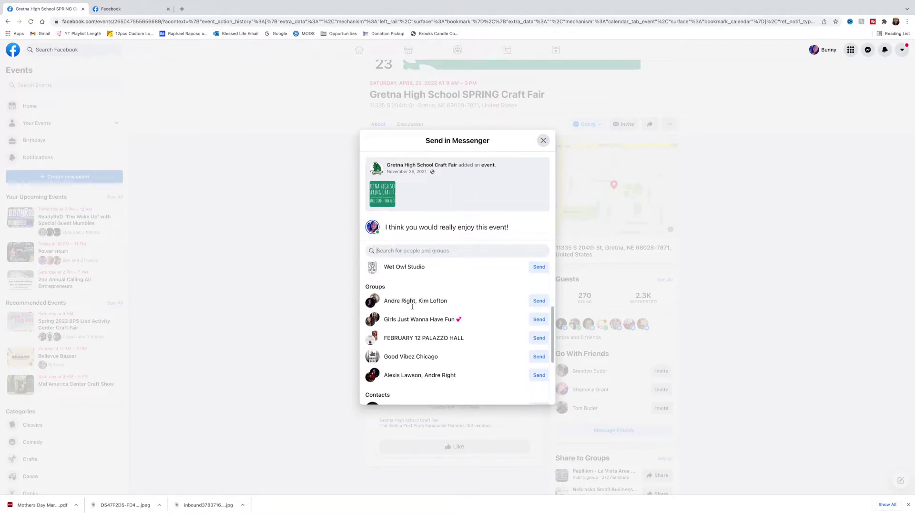
pyautogui.scroll(-2, 413, 308)
pyautogui.scroll(-2, 413, 309)
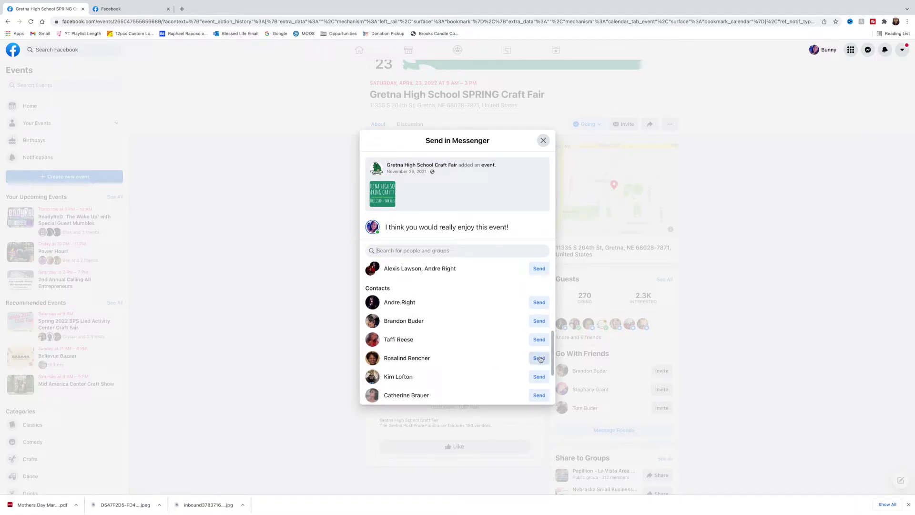
pyautogui.click(539, 358)
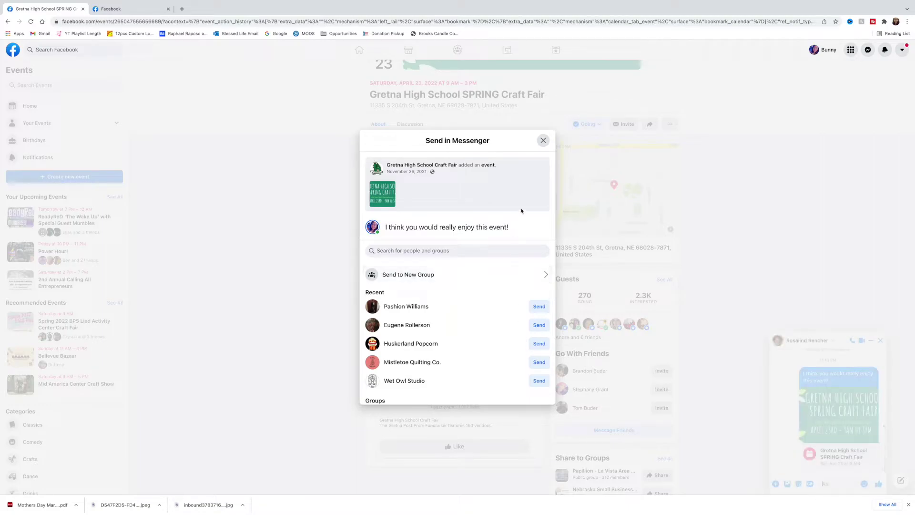
pyautogui.click(543, 140)
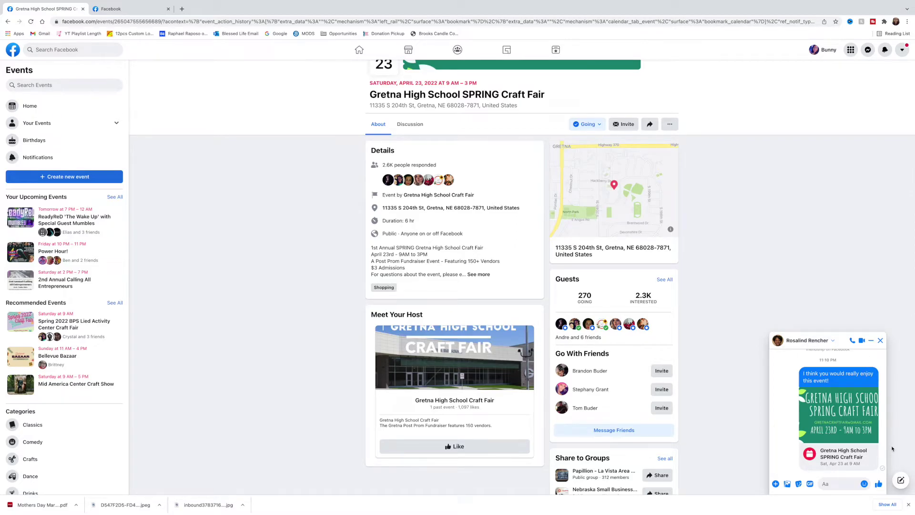
# - Close the chat, copy the event's share link, and choose Share to a group
pyautogui.click(881, 340)
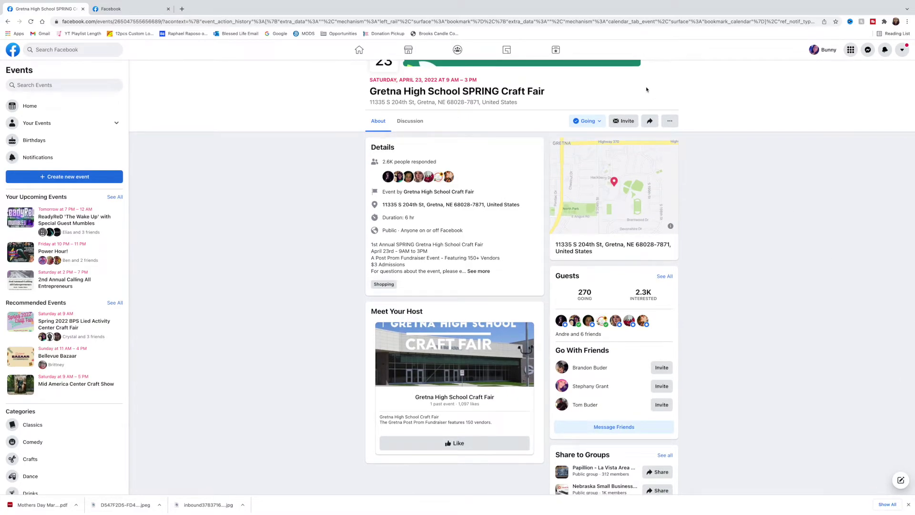
pyautogui.click(650, 121)
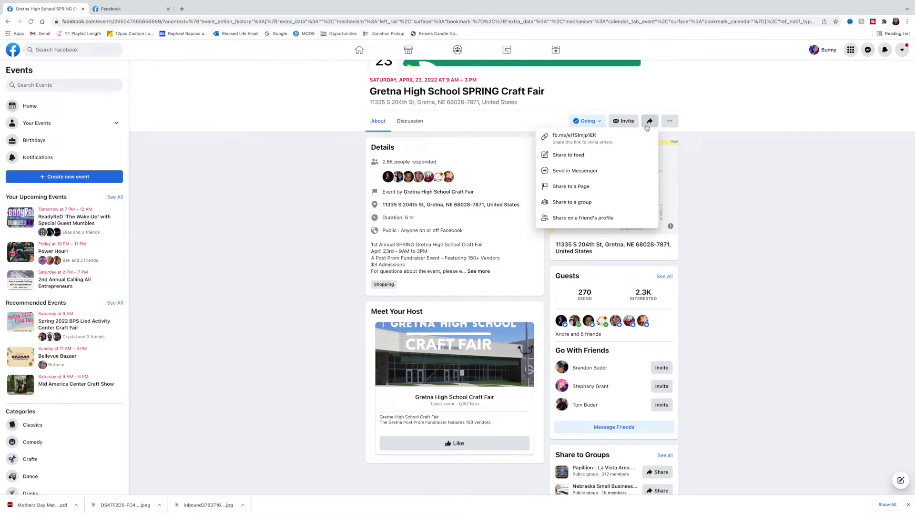
pyautogui.click(578, 148)
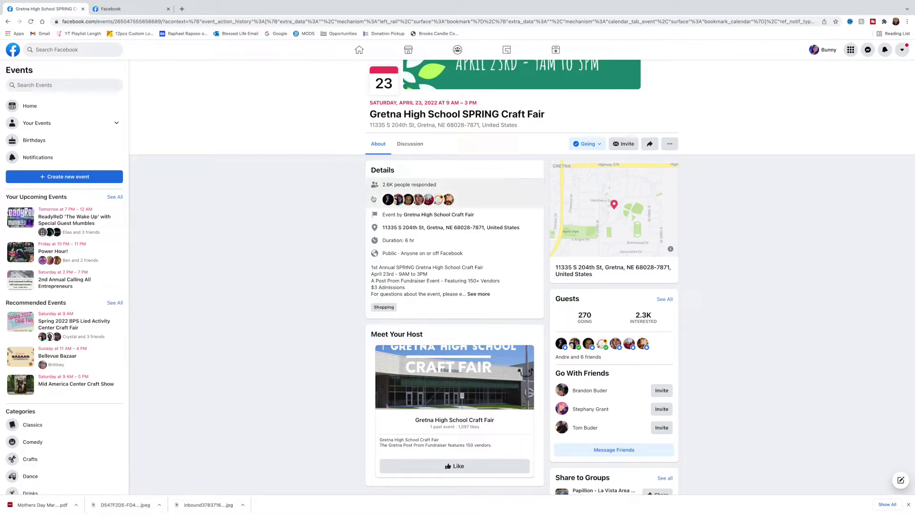
pyautogui.click(647, 144)
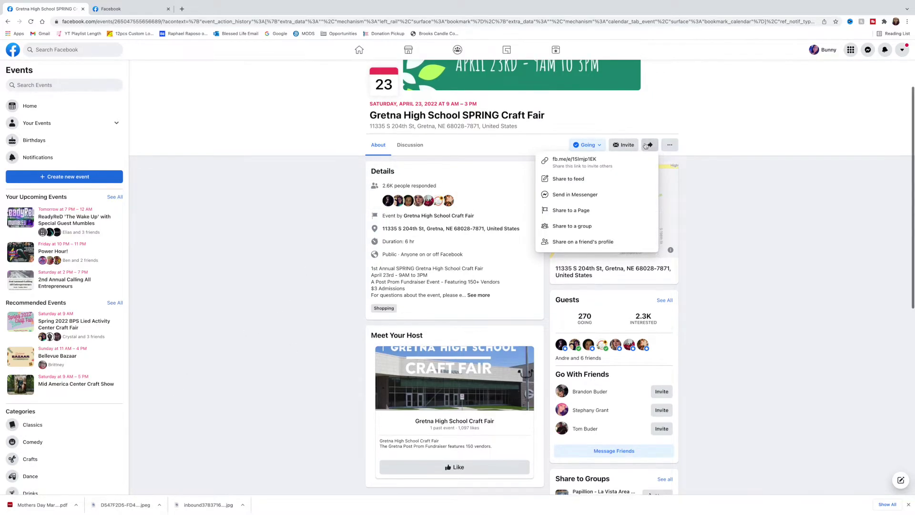
pyautogui.click(622, 228)
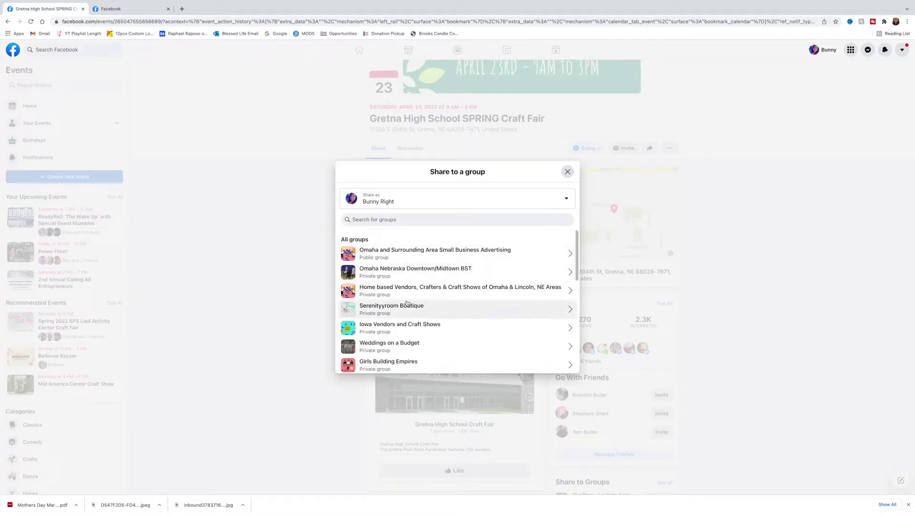
# - Pick the Omaha and Surrounding Area Small Business Advertising group from the share list
pyautogui.scroll(-1, 408, 301)
pyautogui.scroll(-3, 409, 299)
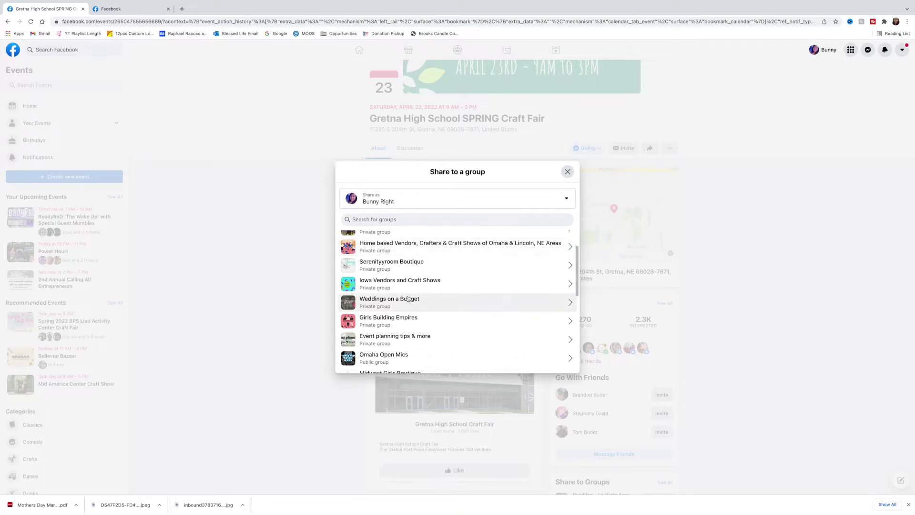
pyautogui.scroll(-3, 408, 299)
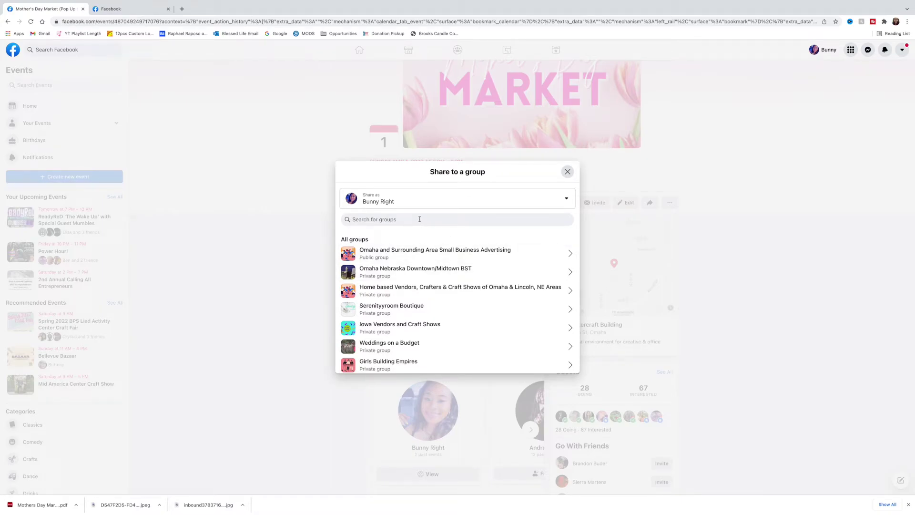
pyautogui.click(422, 252)
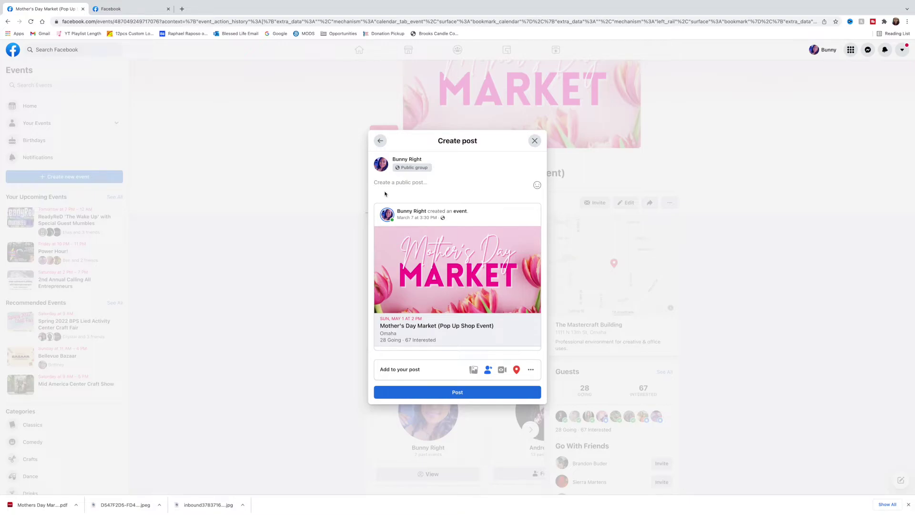
# - Write the group post "Come join us by shopping and supporting local small businesses! Click below for more details!"
pyautogui.write('Come join us by shopping and supporting local small businesses! Click below for more details!')
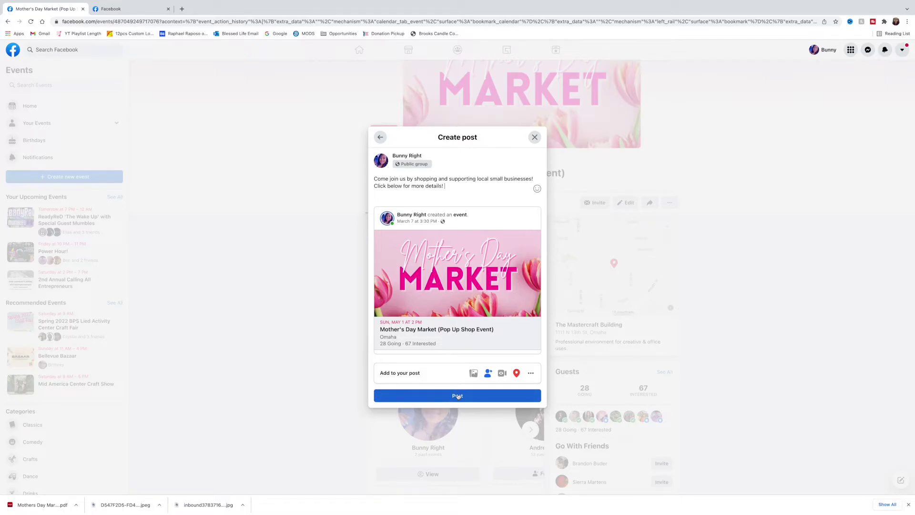
pyautogui.click(531, 373)
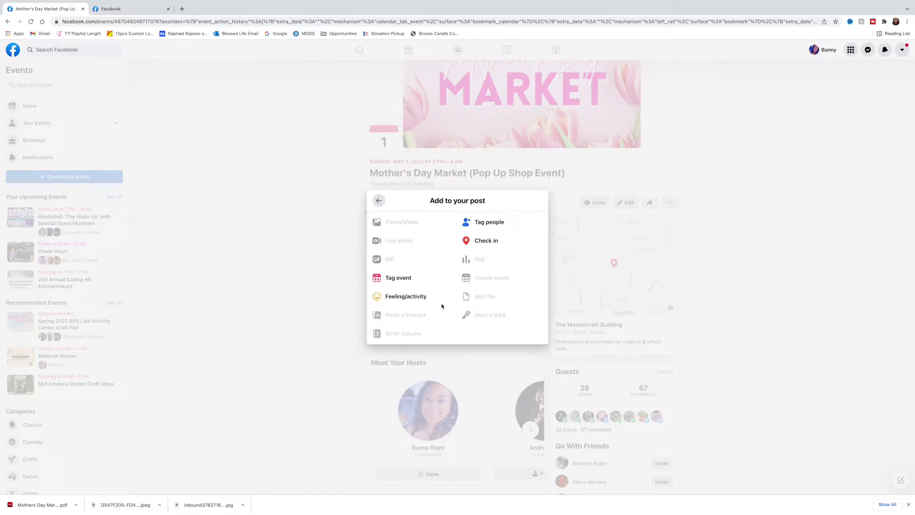
# - Tag the post with the Mother's Day Market (Pop Up Shop Event) event
pyautogui.click(397, 277)
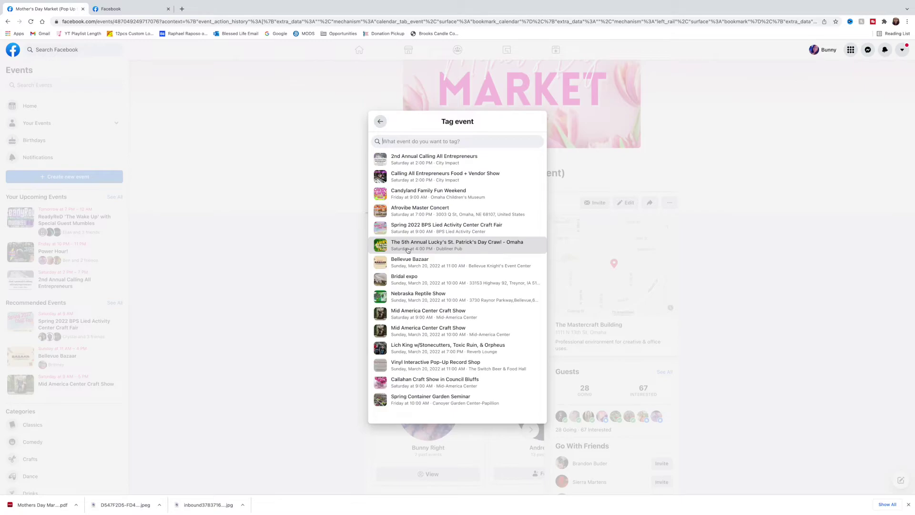
pyautogui.write('mother')
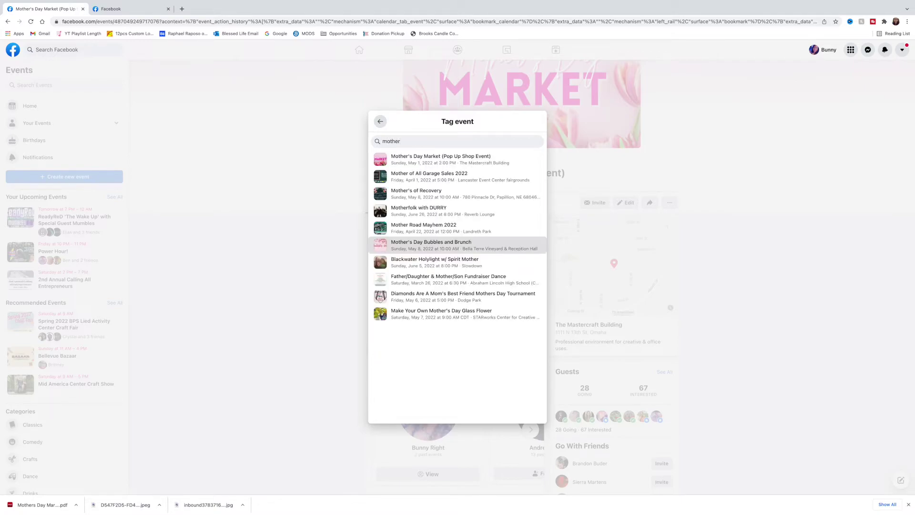
pyautogui.click(459, 159)
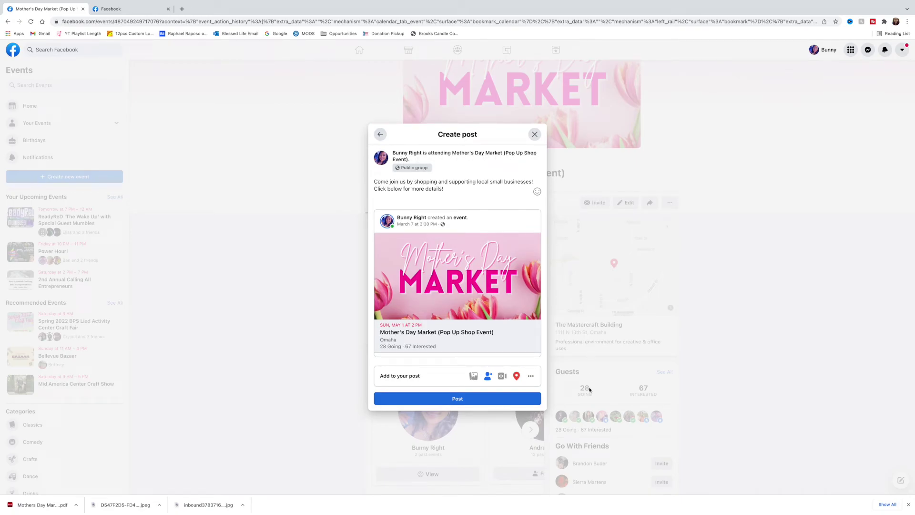
# - Publish the Mother's Day Market post to the group
pyautogui.click(530, 376)
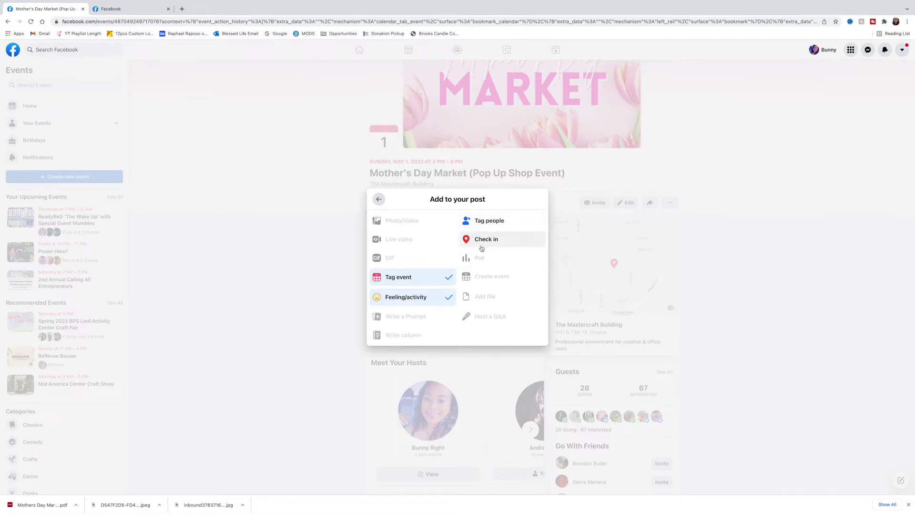
pyautogui.click(379, 200)
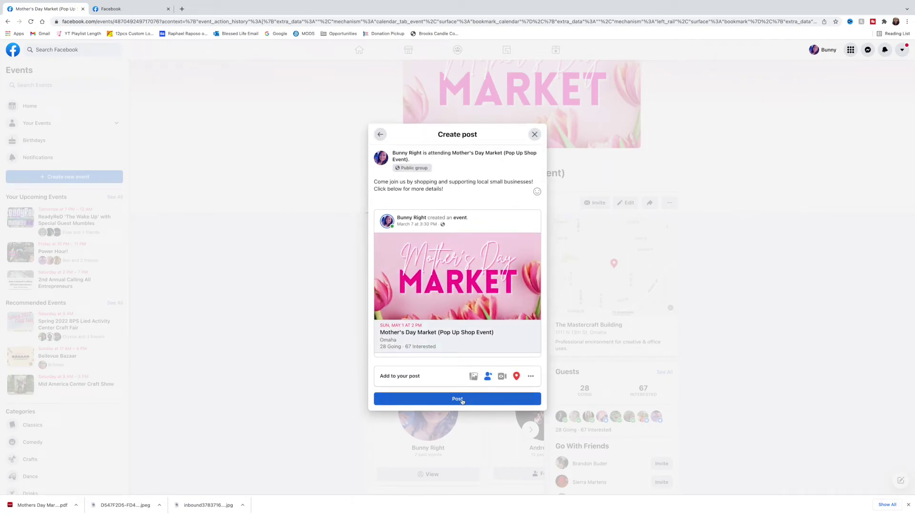
pyautogui.click(462, 400)
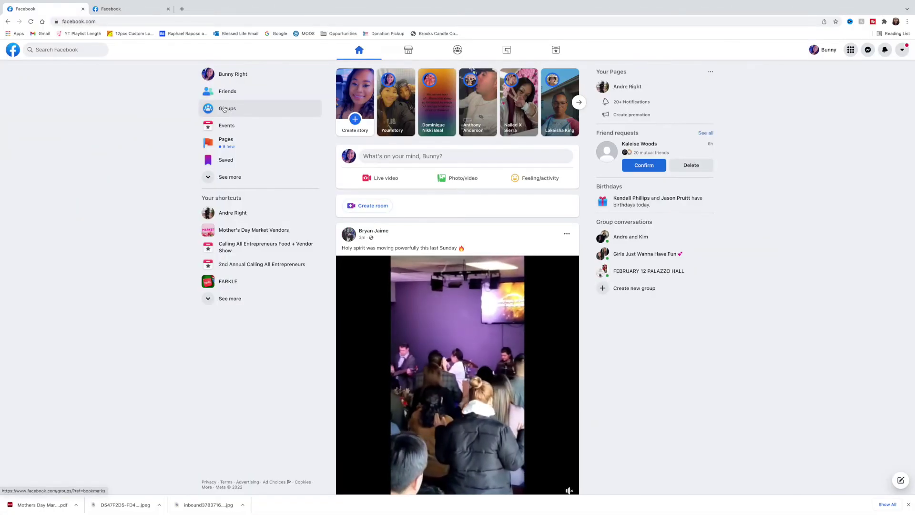
pyautogui.click(224, 109)
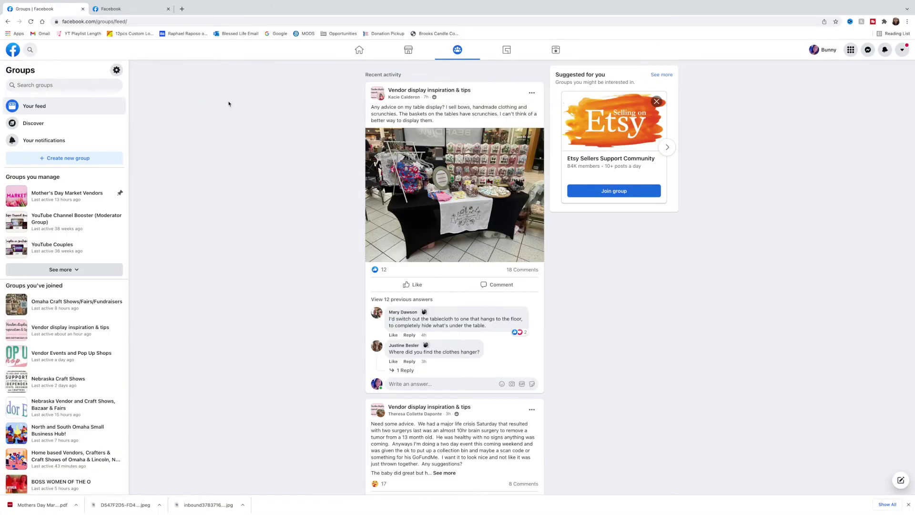
# - Find the Omaha and Surrounding Area Small Business Advertising group via 'omaha' and view its Events
pyautogui.click(72, 91)
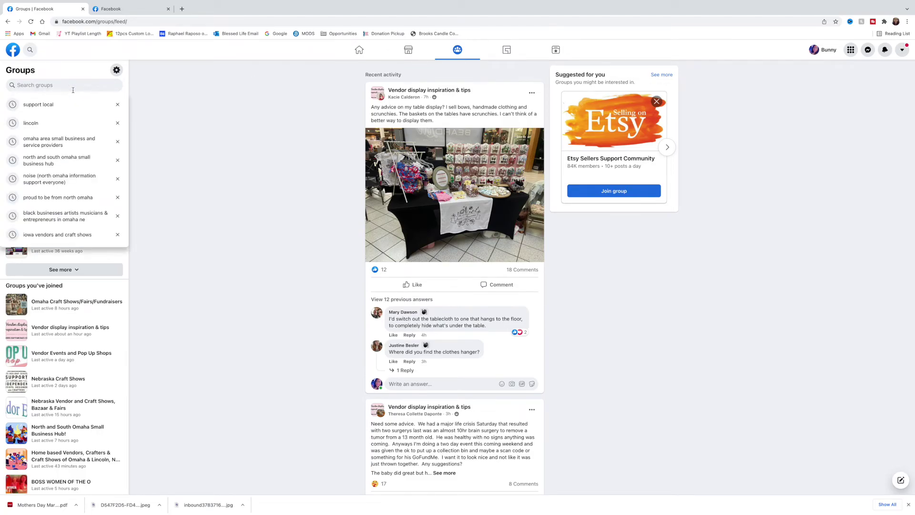
pyautogui.write('omaha')
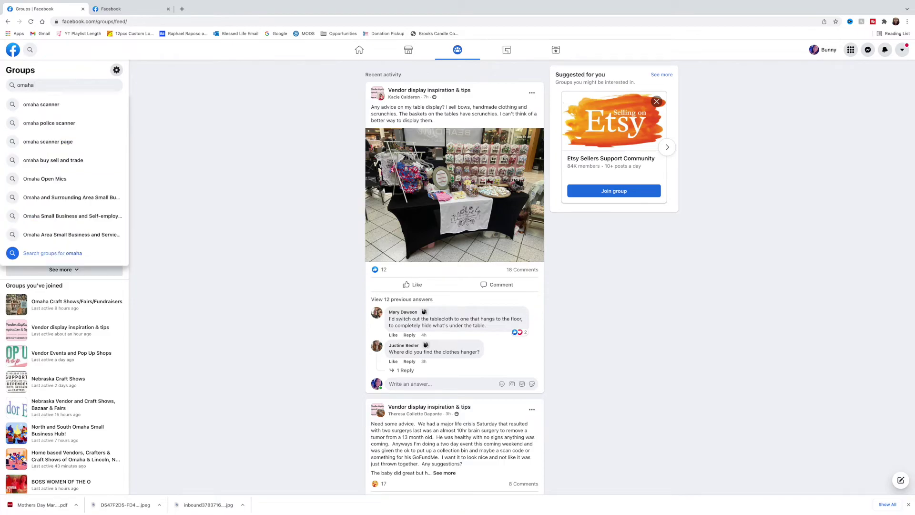
pyautogui.click(72, 197)
pyautogui.scroll(-1, 159, 185)
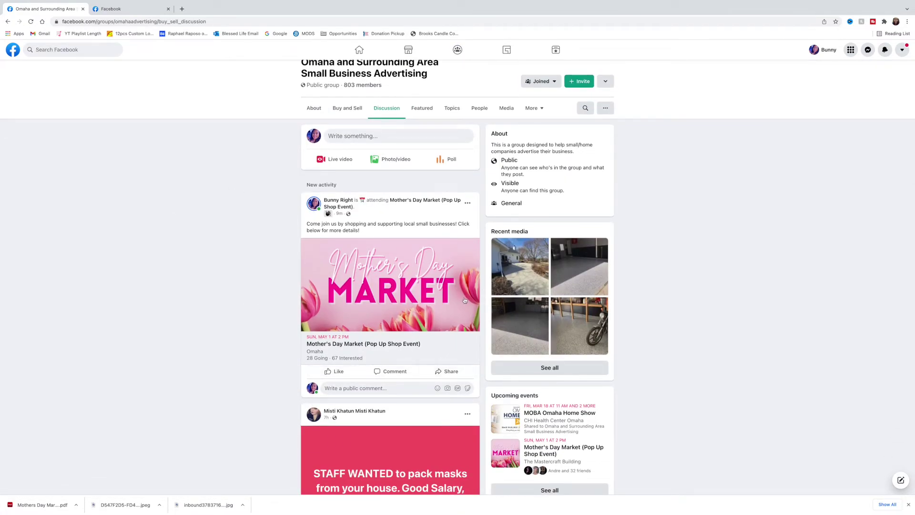
pyautogui.scroll(1, 265, 251)
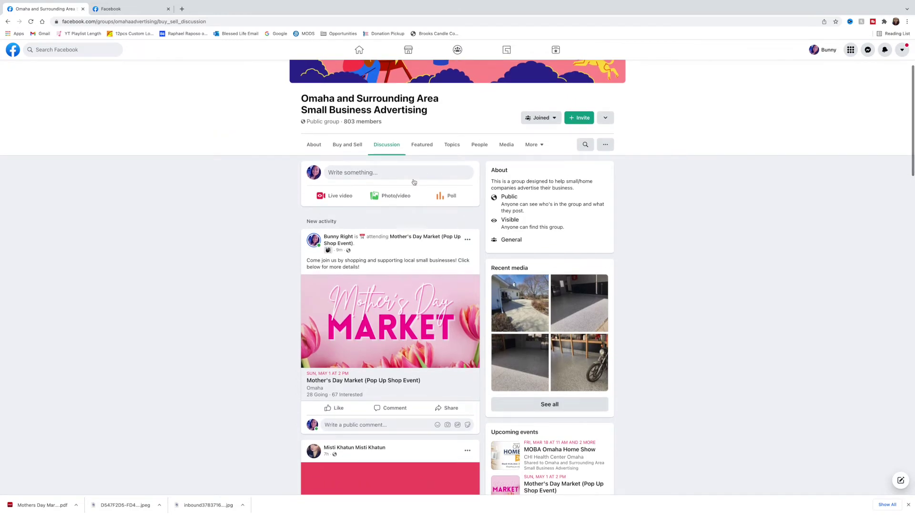
pyautogui.click(535, 149)
pyautogui.click(534, 177)
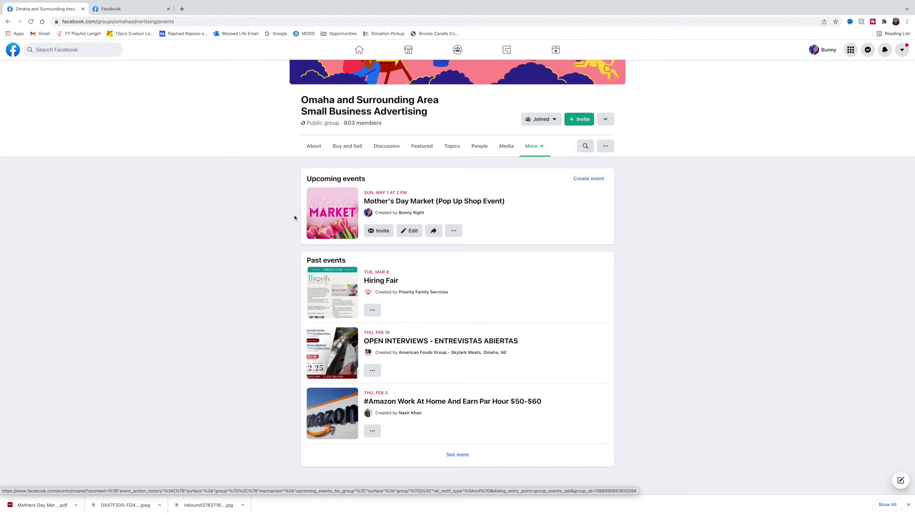
# - Switch to the group's Discussion feed to see the new Mother's Day Market post
pyautogui.scroll(-1, 317, 154)
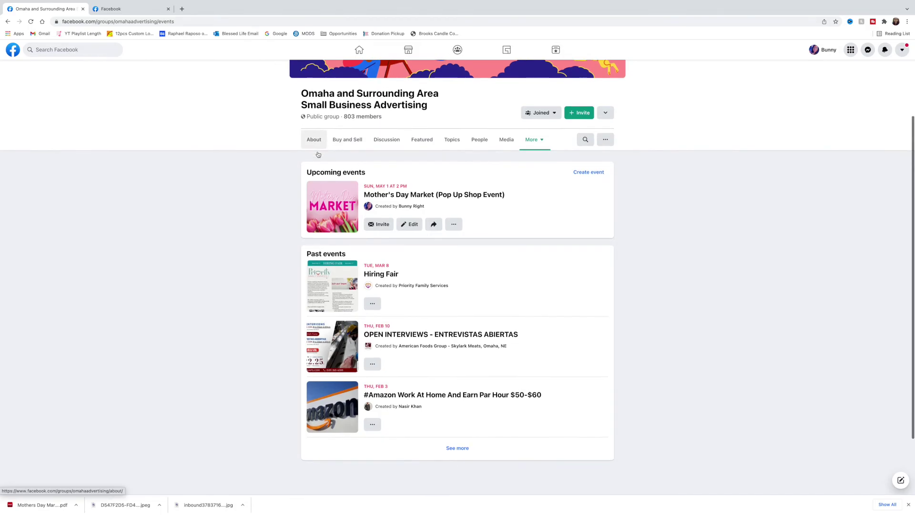
pyautogui.click(387, 139)
pyautogui.scroll(-2, 256, 191)
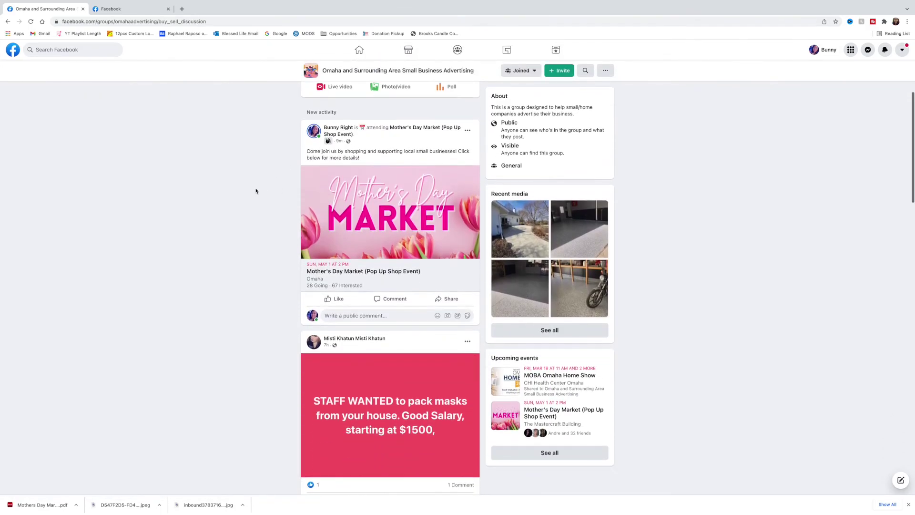
pyautogui.scroll(2, 256, 191)
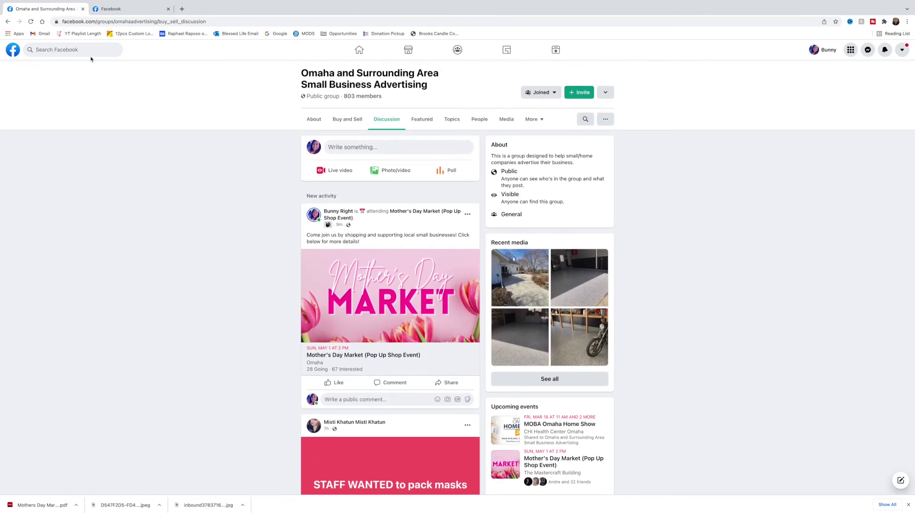
pyautogui.moveTo(2, 3)
# - Open the Mother's Day Market event page from the group post
pyautogui.click(372, 324)
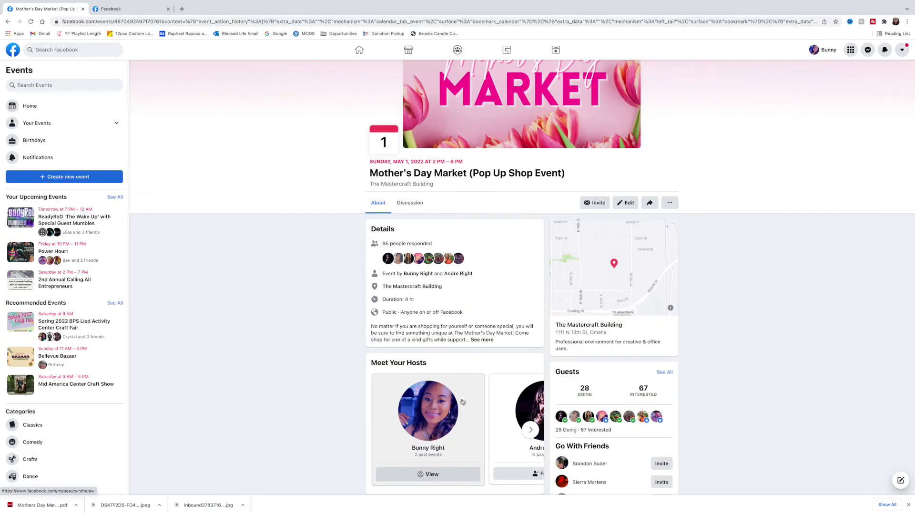